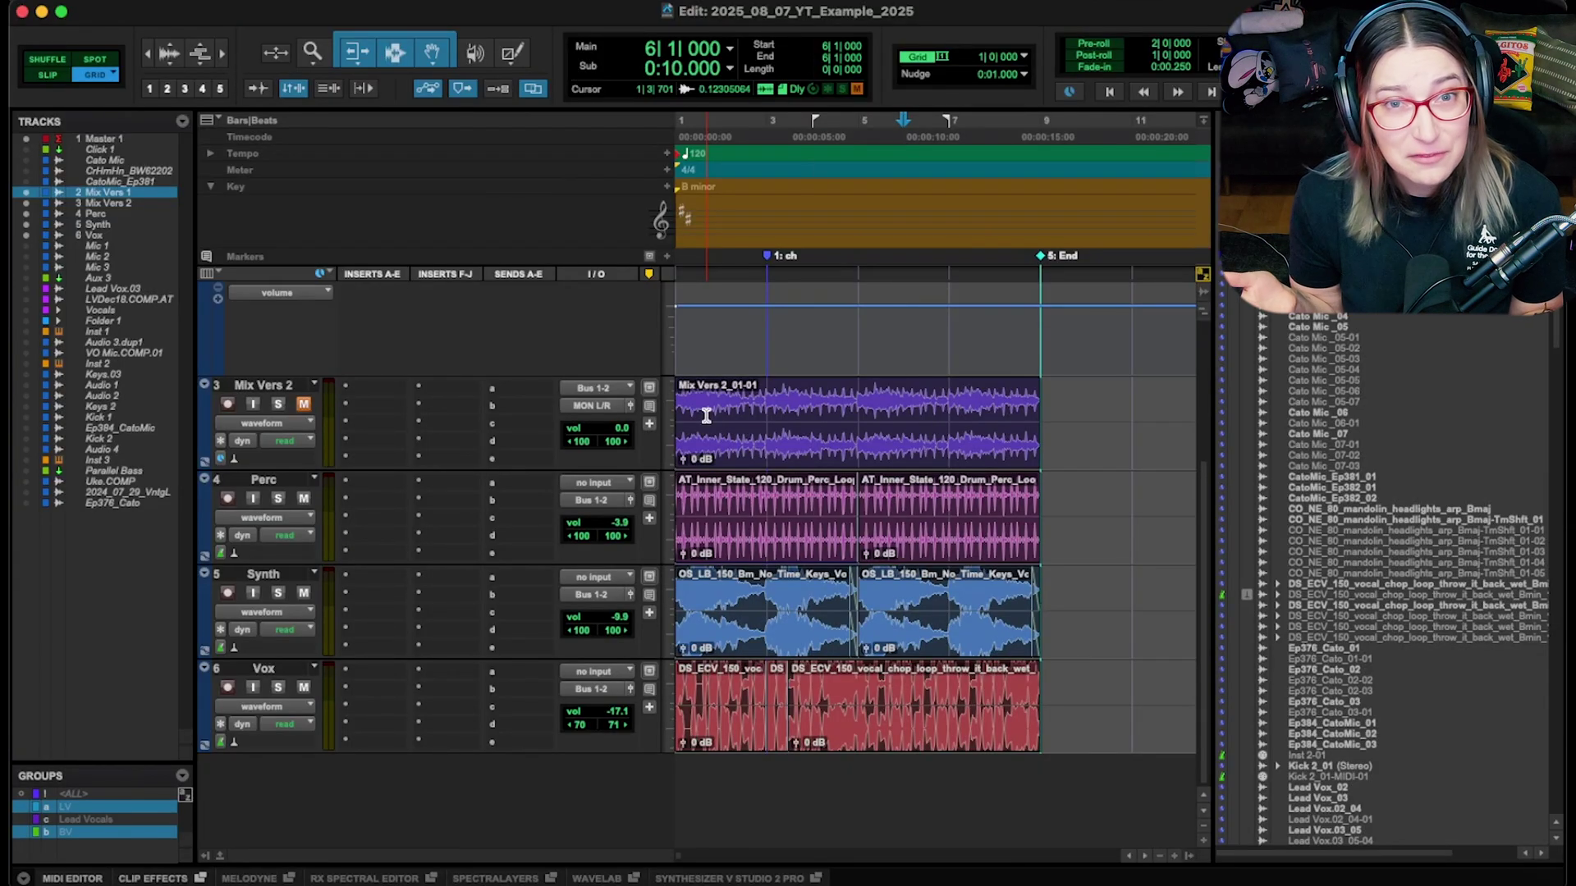
- Place the edit cursor in the Mix Vers 2 clip at bar 4 (0:06.000)
{"action": "left_click", "coordinate": [814, 418]}
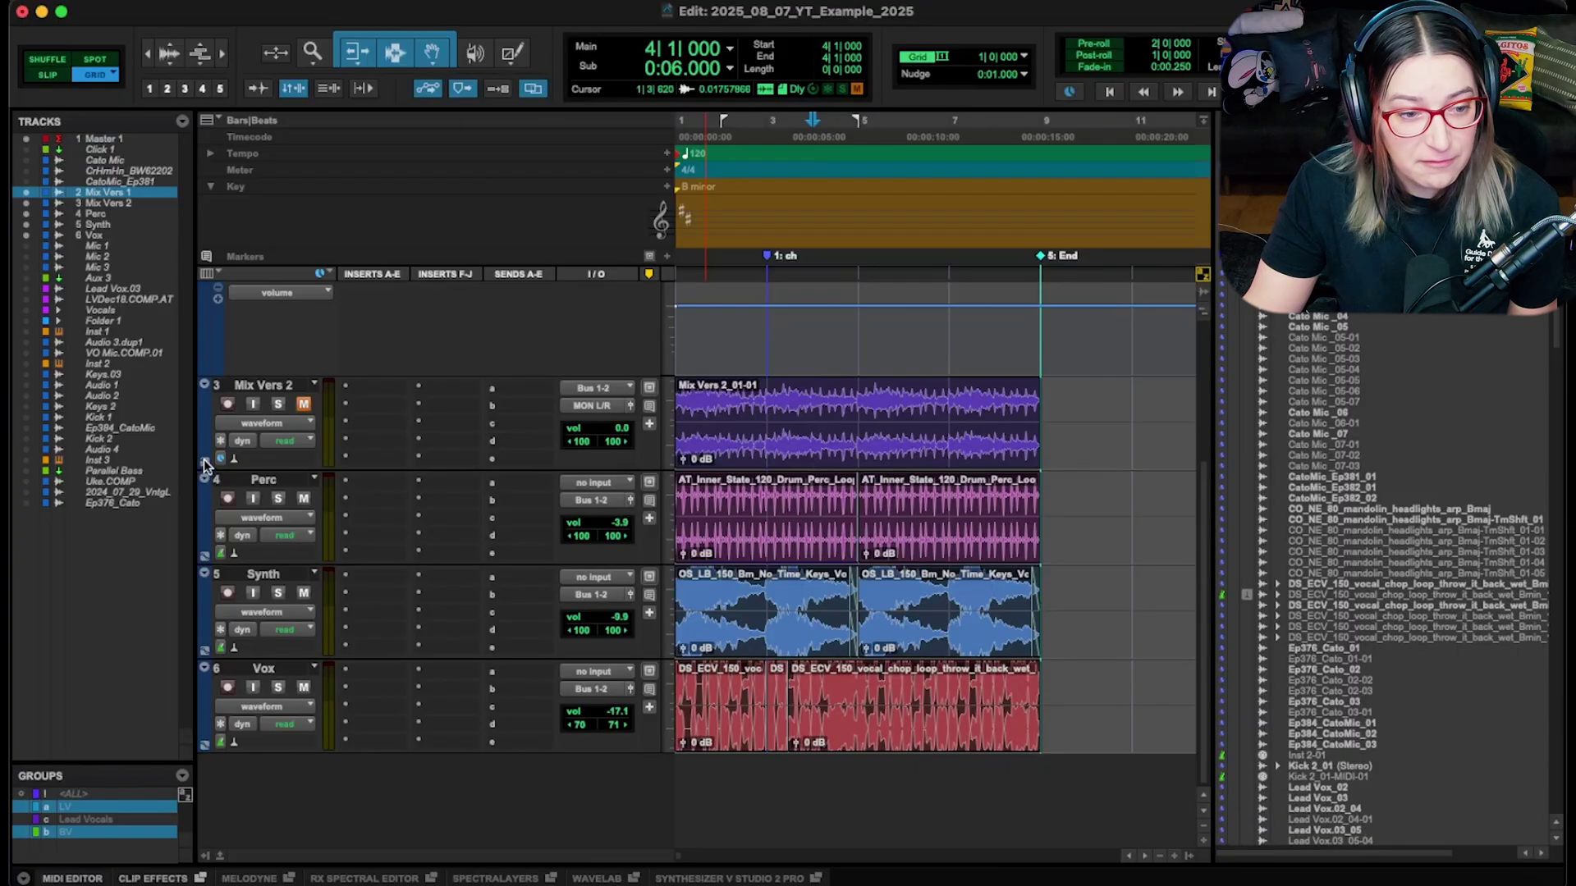
- Show Mix Vers 2's volume line and draw a V-shaped dip between two breakpoints
{"action": "left_click", "coordinate": [251, 426]}
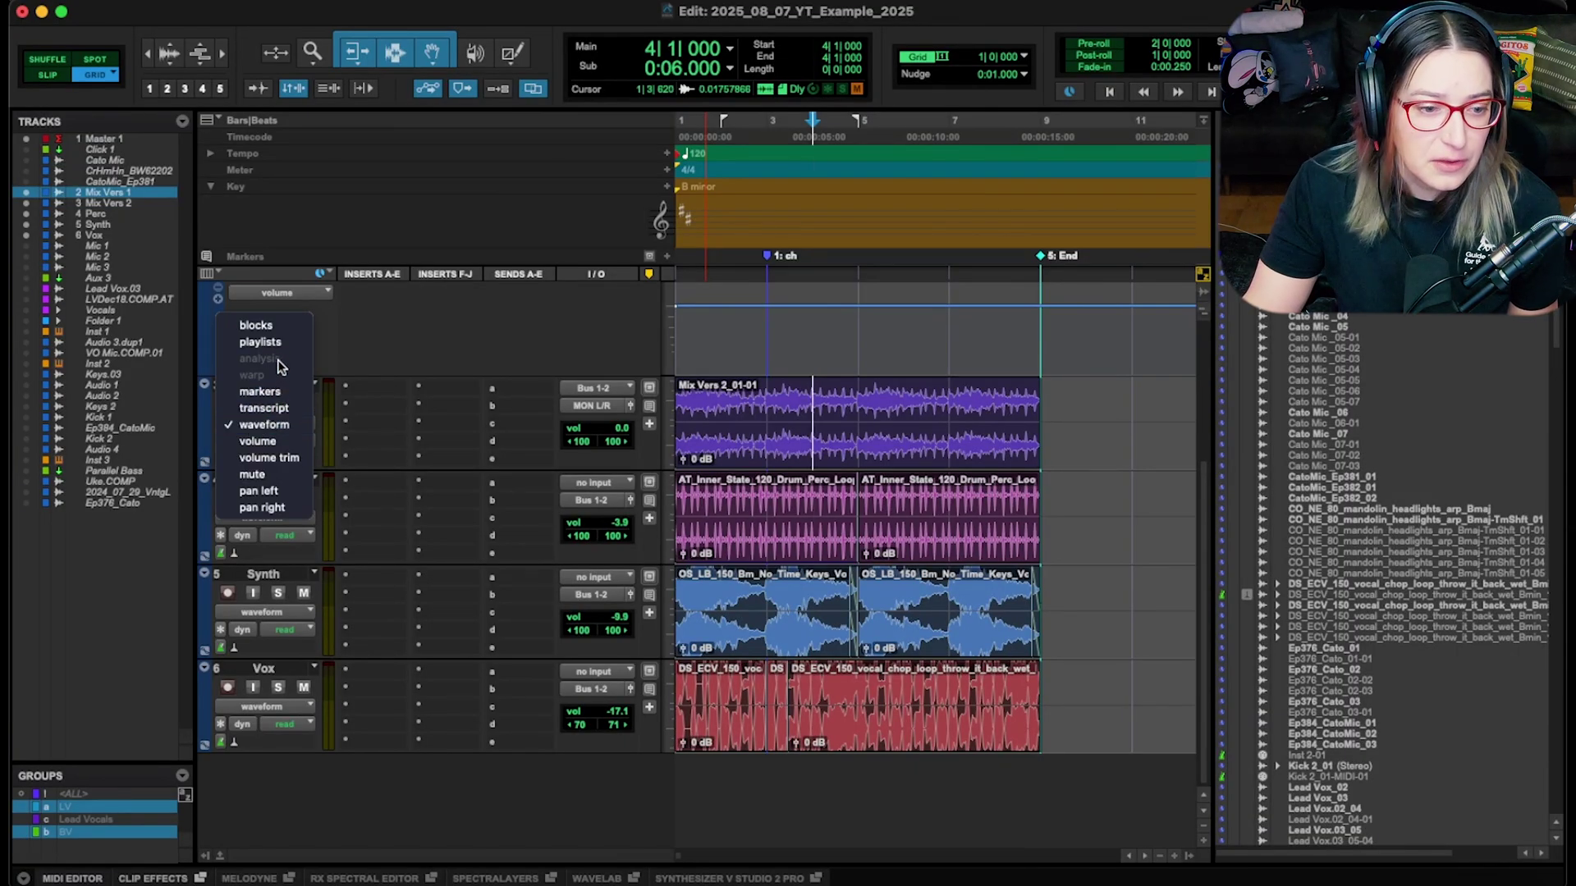
{"action": "left_click", "coordinate": [275, 440]}
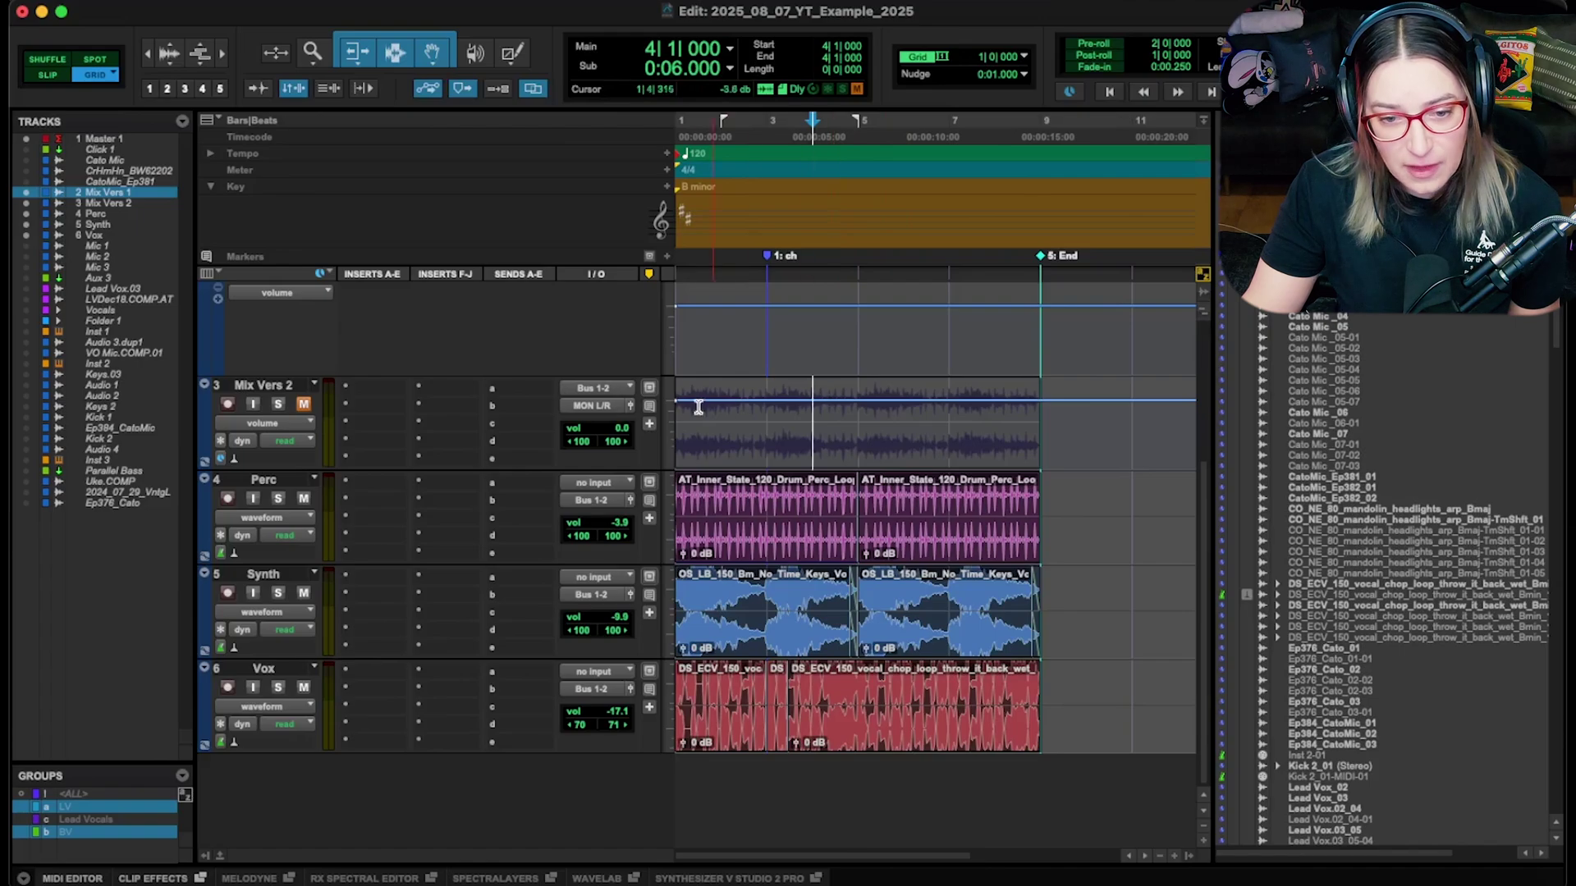
{"action": "left_click", "coordinate": [819, 400]}
{"action": "left_click", "coordinate": [914, 401]}
{"action": "left_click_drag", "start_coordinate": [858, 401], "coordinate": [859, 420]}
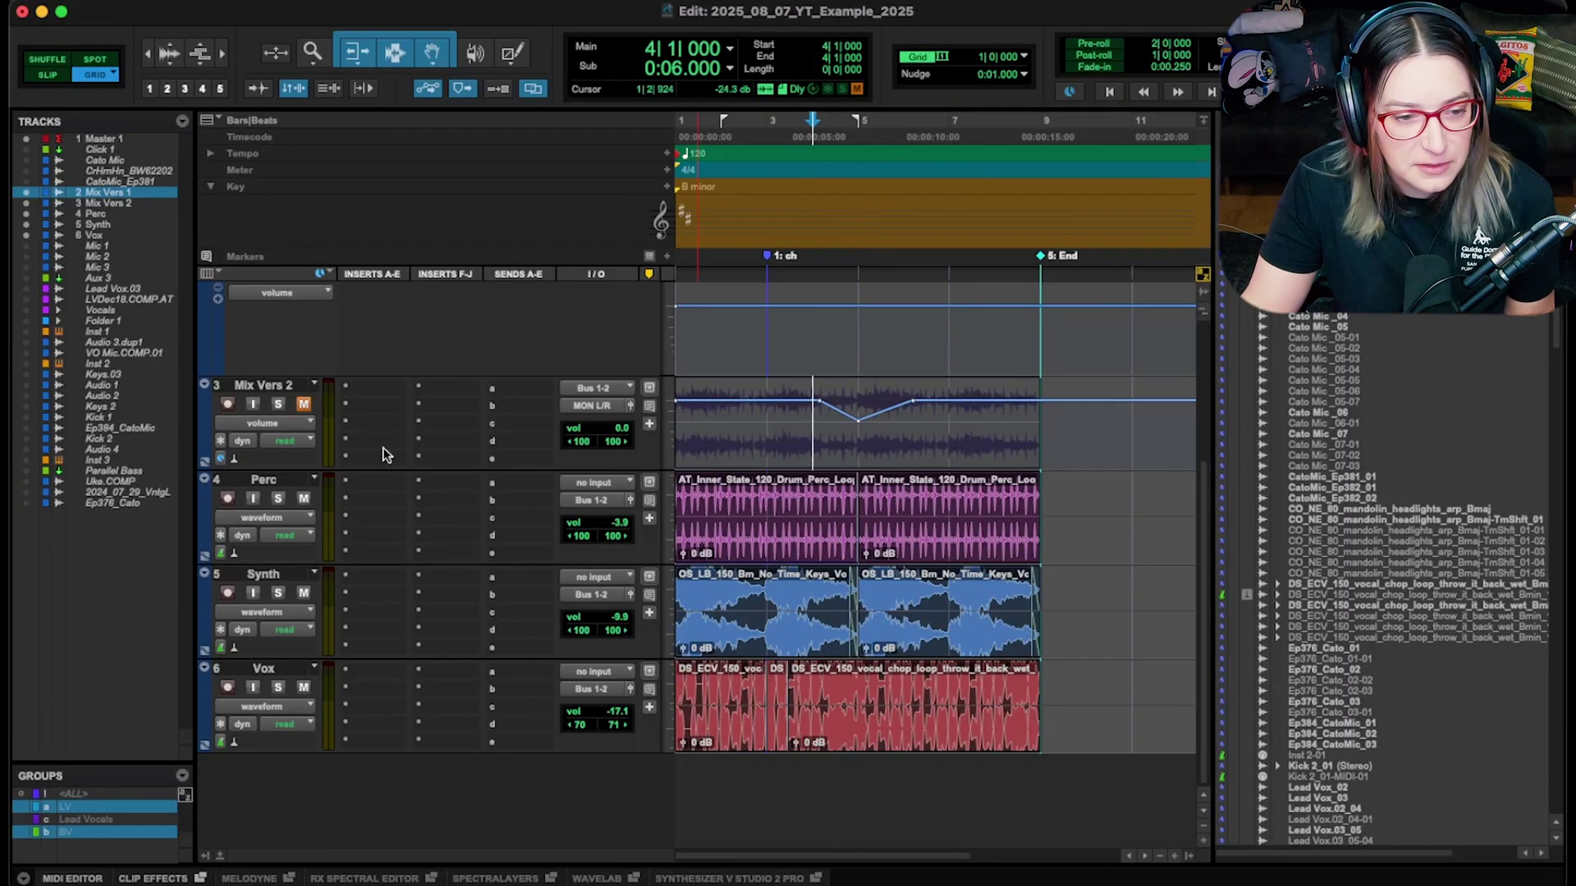
- Return Mix Vers 2 to waveform view and select a stretch of the clip
{"action": "left_click", "coordinate": [263, 423]}
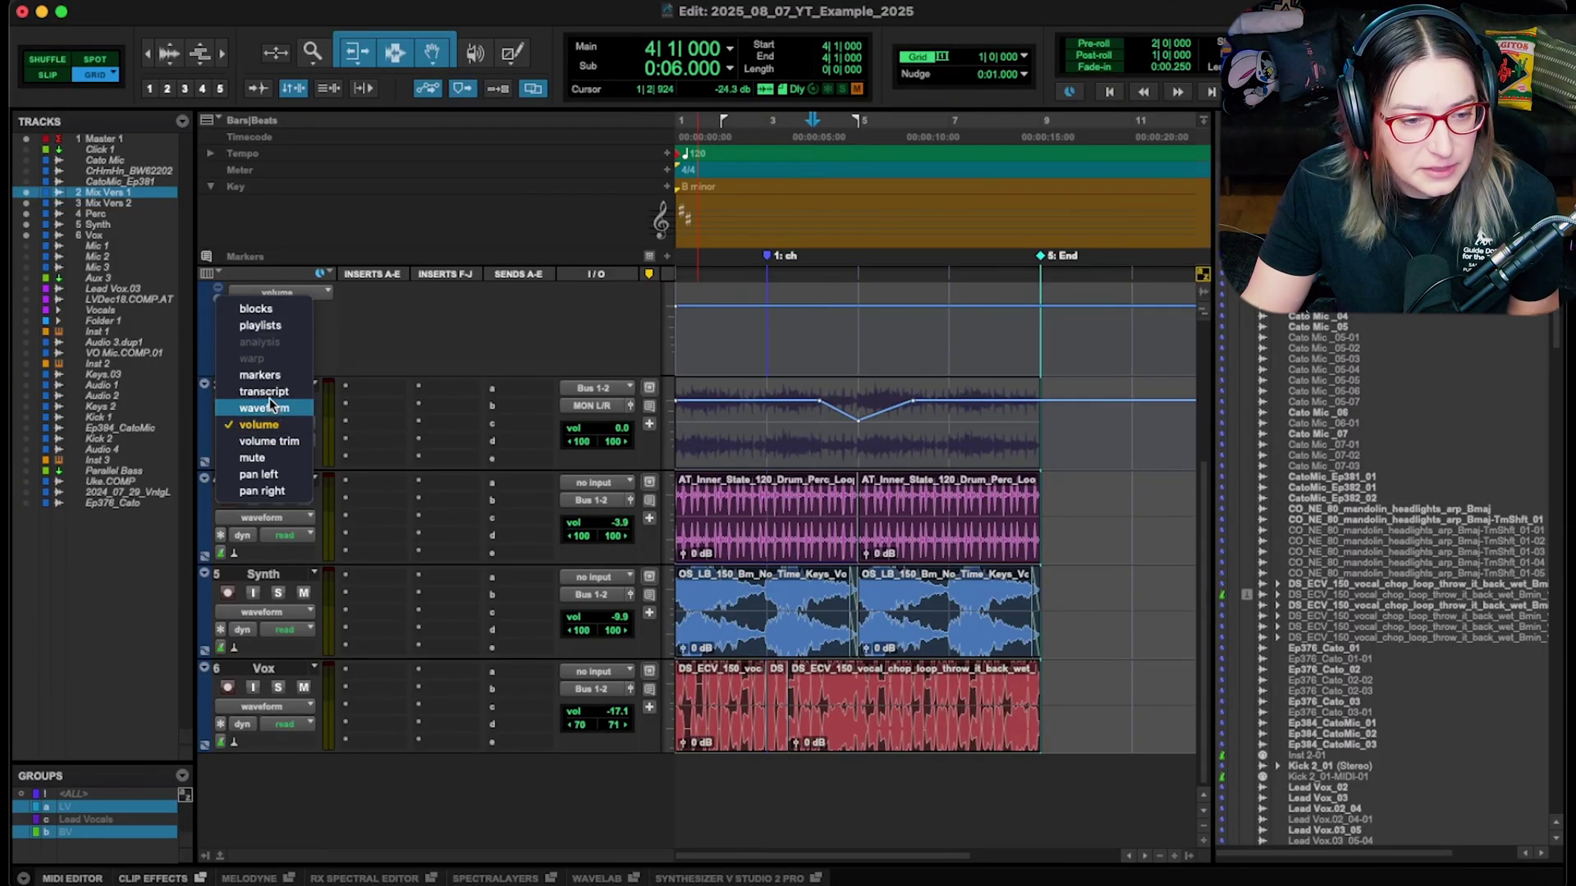
{"action": "left_click", "coordinate": [270, 408]}
{"action": "left_click_drag", "start_coordinate": [904, 396], "coordinate": [707, 413]}
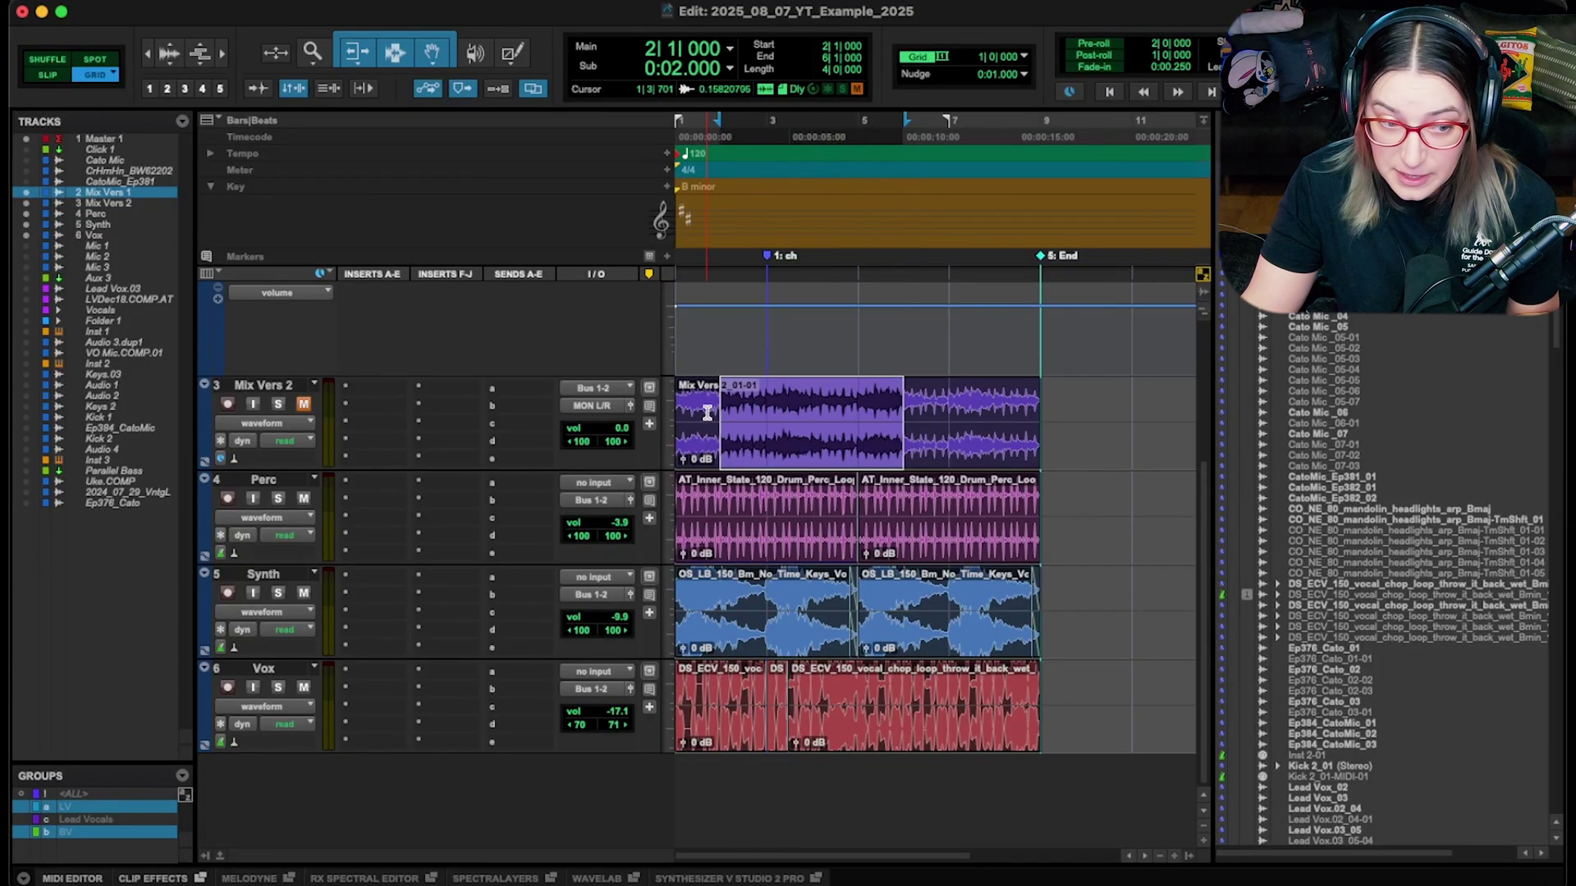
- Reveal the volume automation lane under Mix Vers 2 and select bars 3 to 7 in it
{"action": "left_click", "coordinate": [202, 460]}
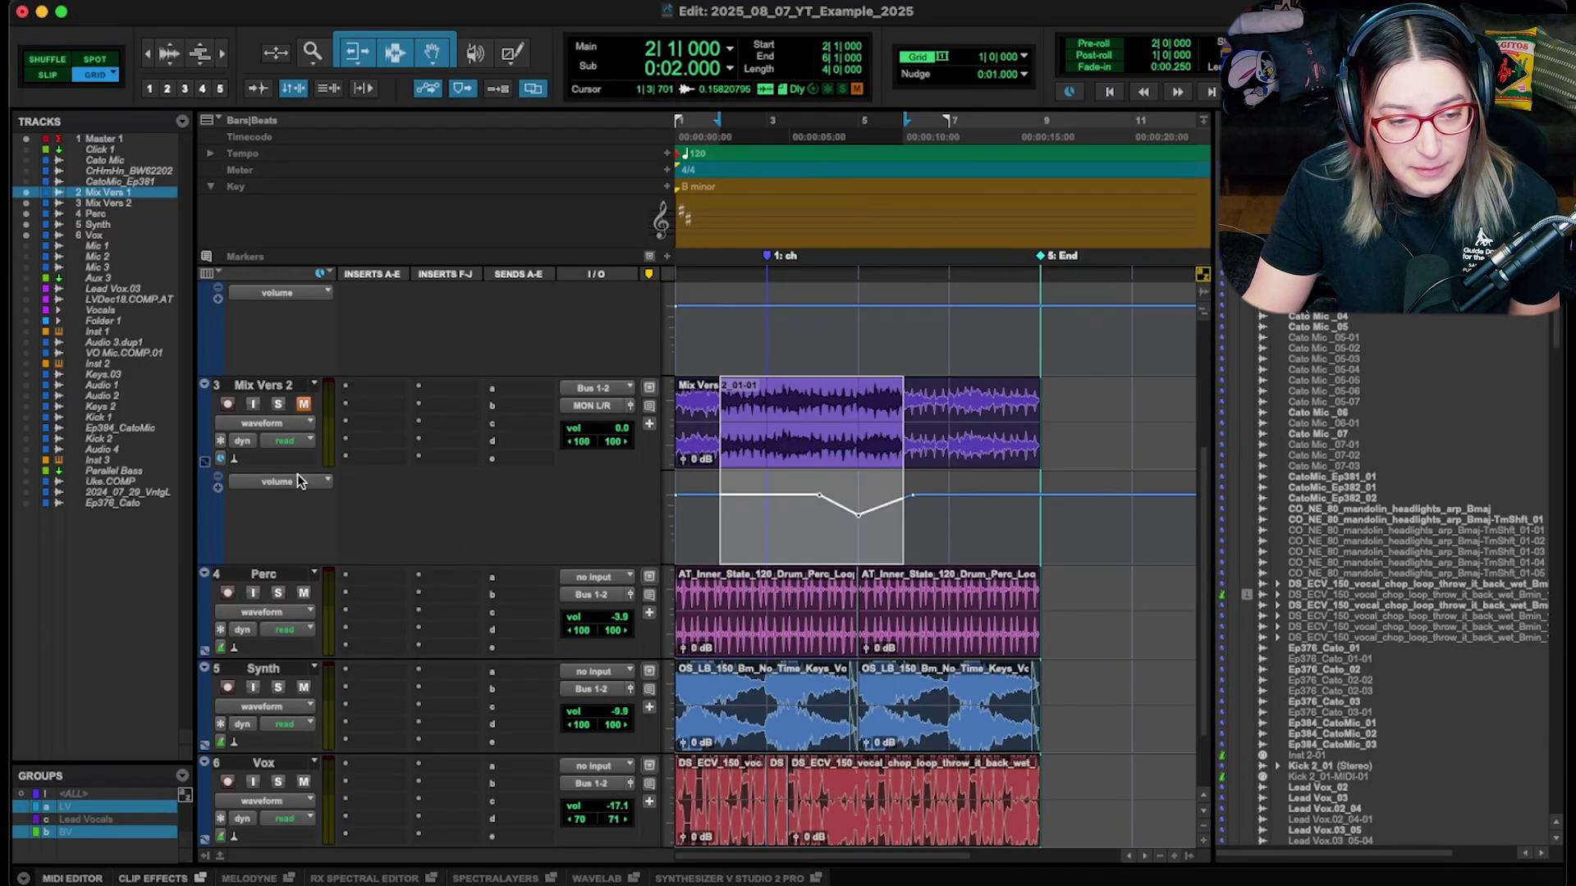
{"action": "left_click", "coordinate": [917, 513]}
{"action": "left_click_drag", "start_coordinate": [942, 509], "coordinate": [789, 514]}
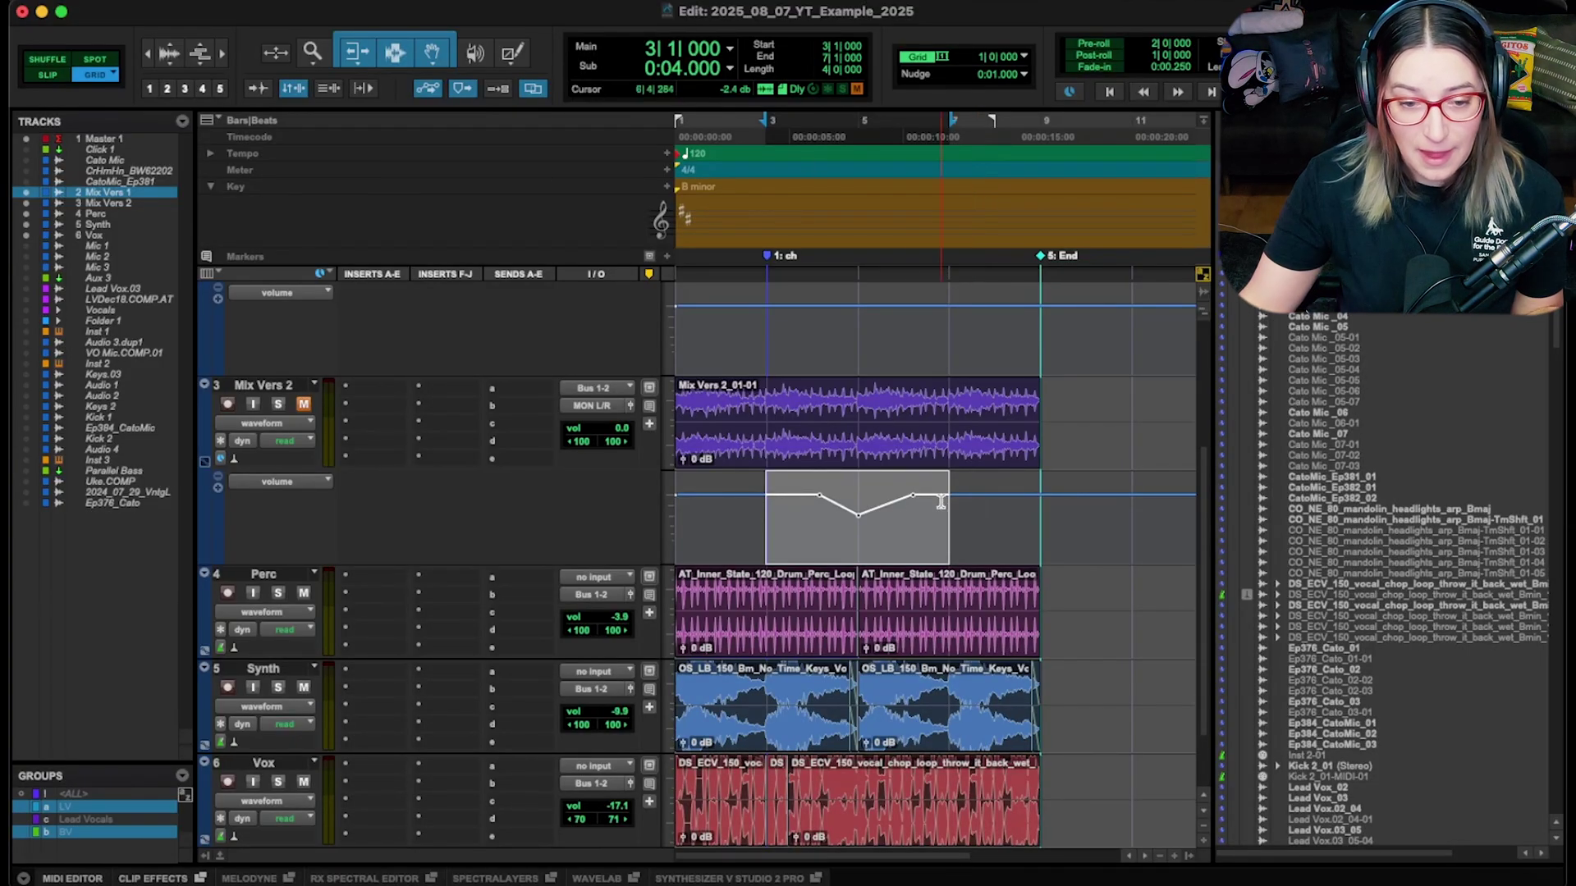
{"action": "left_click_drag", "start_coordinate": [626, 428], "coordinate": [627, 451]}
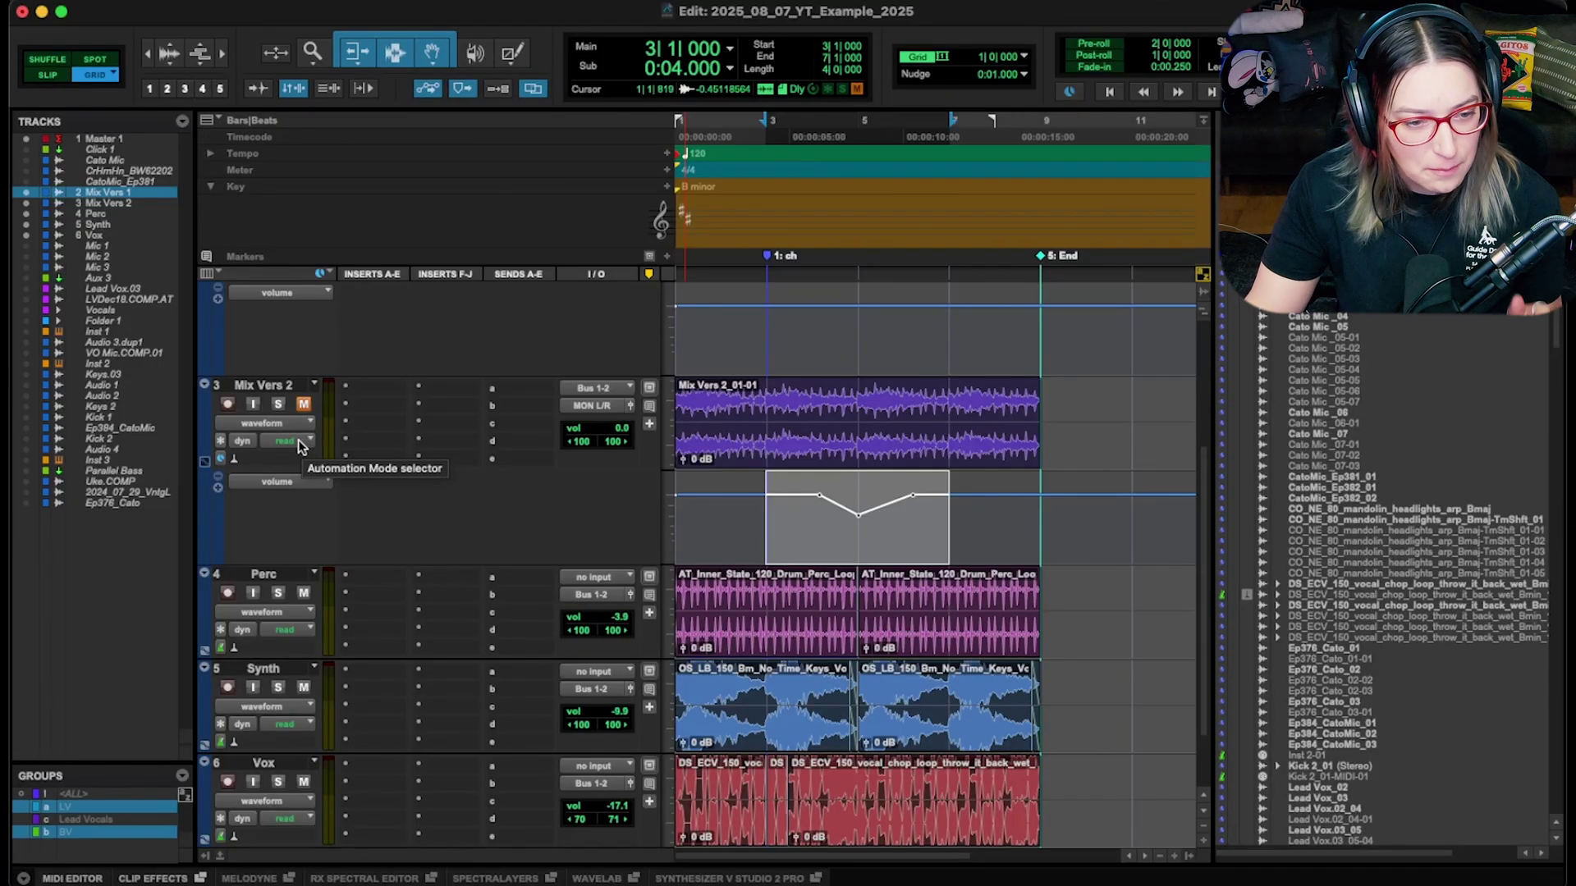
- Put Mix Vers 2's automation in Touch mode and solo the track
{"action": "left_click", "coordinate": [302, 441]}
{"action": "left_click", "coordinate": [313, 462]}
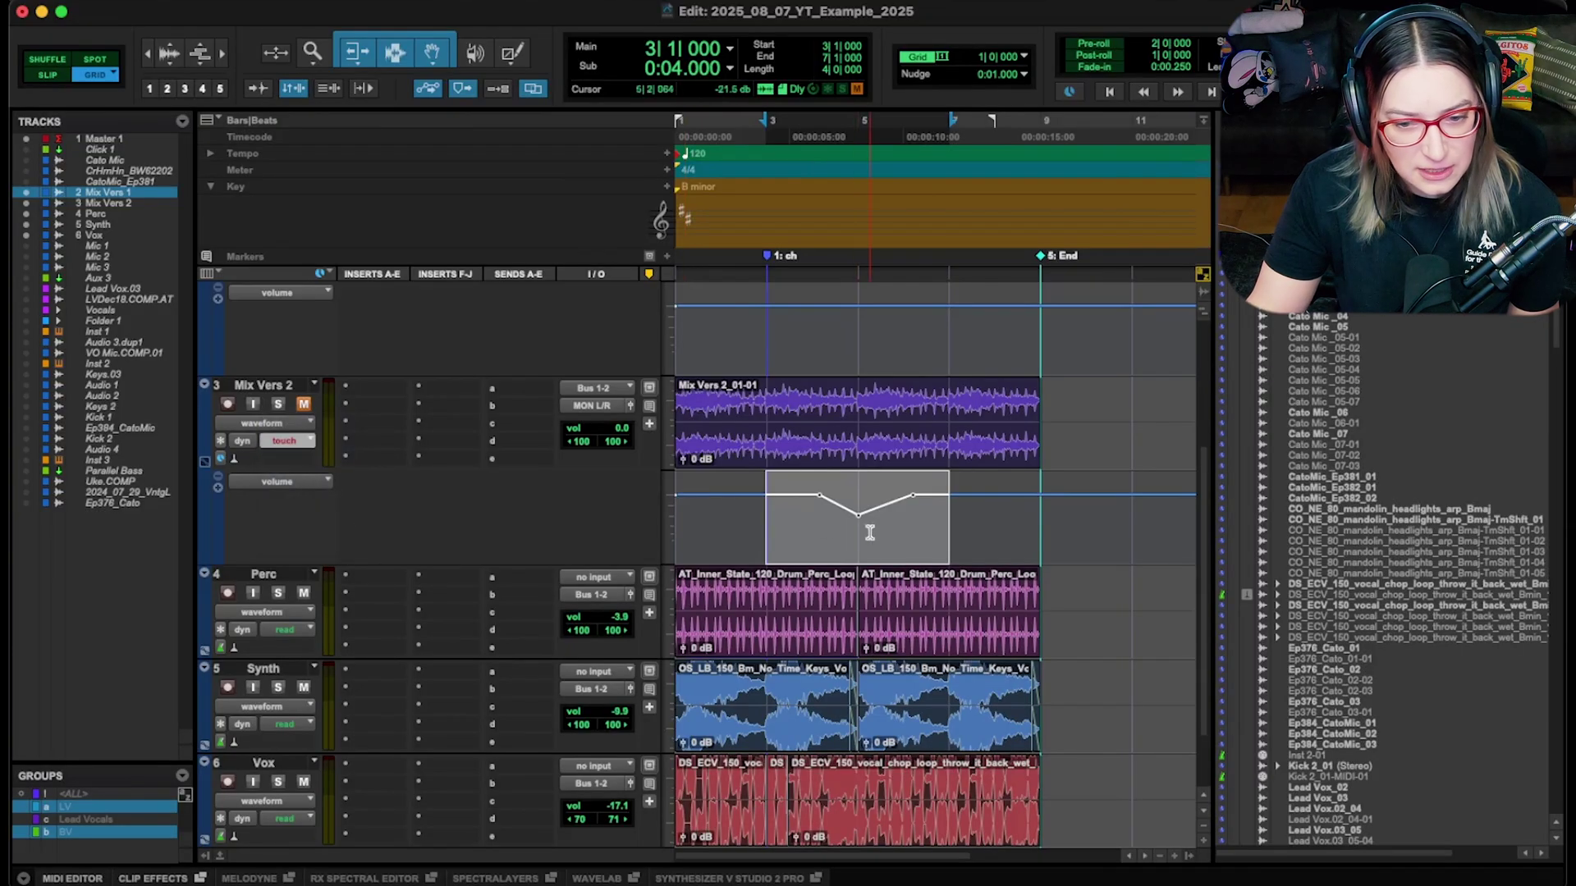
{"action": "left_click", "coordinate": [745, 505]}
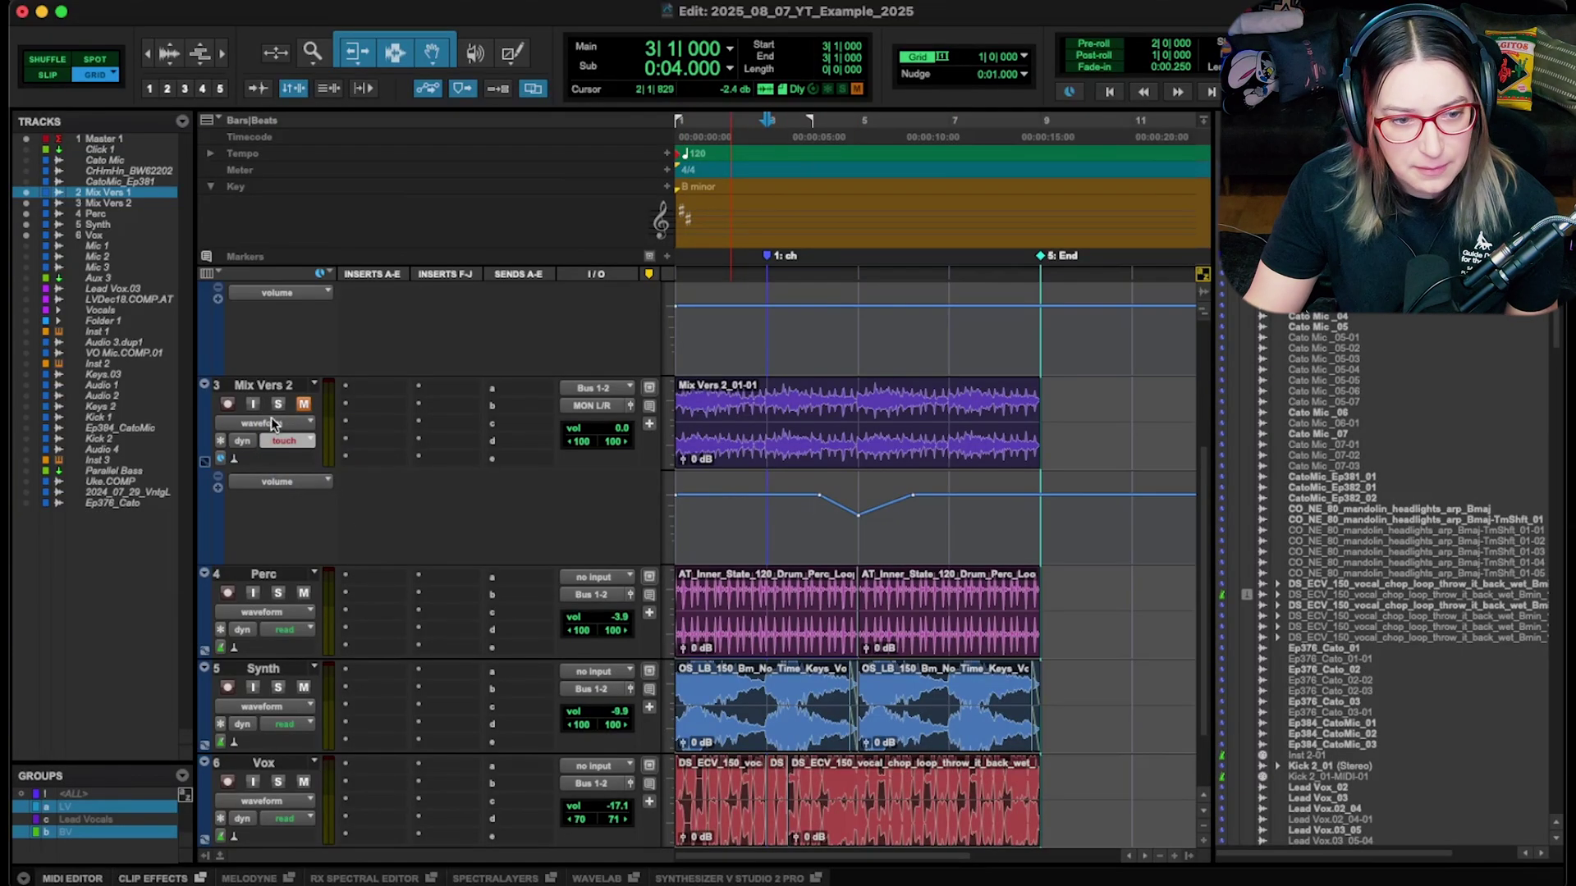
{"action": "left_click", "coordinate": [277, 404]}
- Test the Mix Vers 2 volume mini-fader, then reset it to 0 dB
{"action": "scroll", "coordinate": [821, 685], "scroll_direction": "down", "scroll_amount": 2}
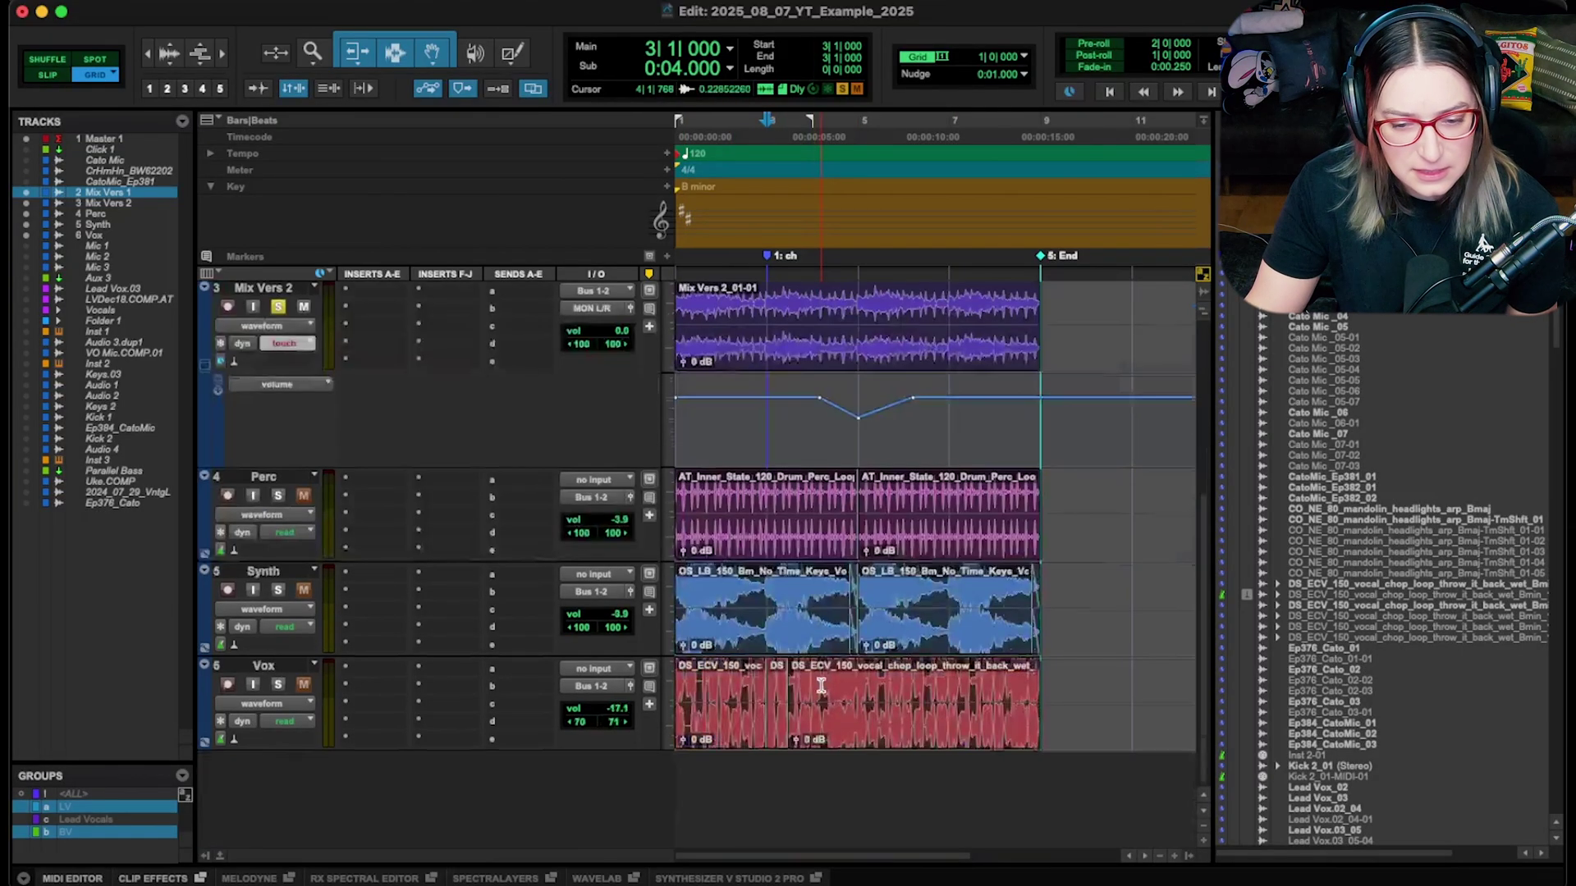
{"action": "scroll", "coordinate": [890, 628], "scroll_direction": "up", "scroll_amount": 2}
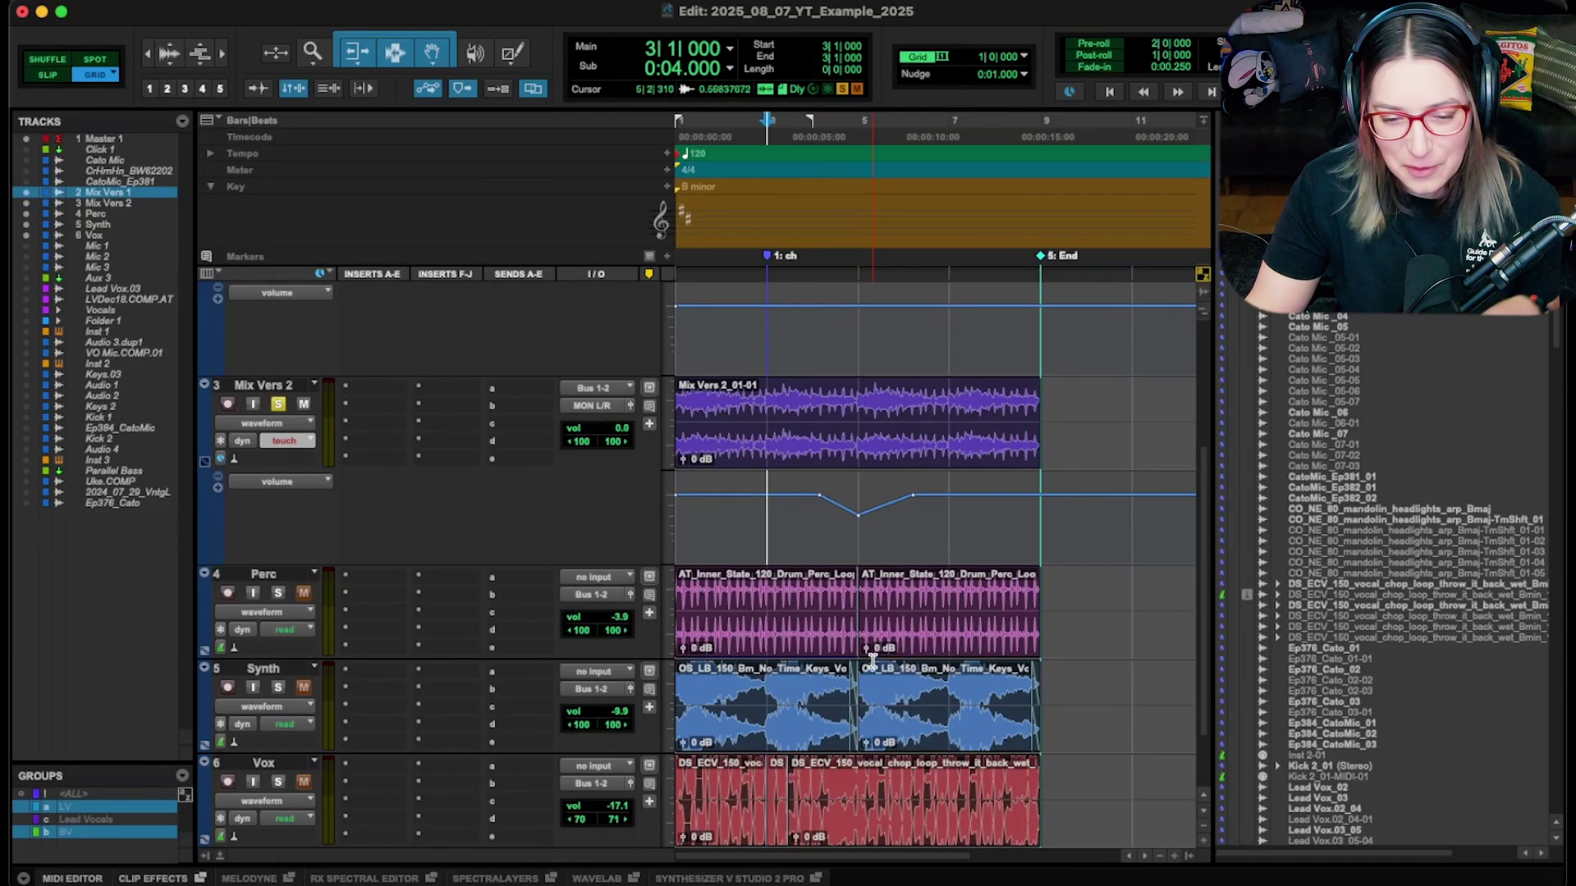
{"action": "scroll", "coordinate": [872, 661], "scroll_direction": "down", "scroll_amount": 2}
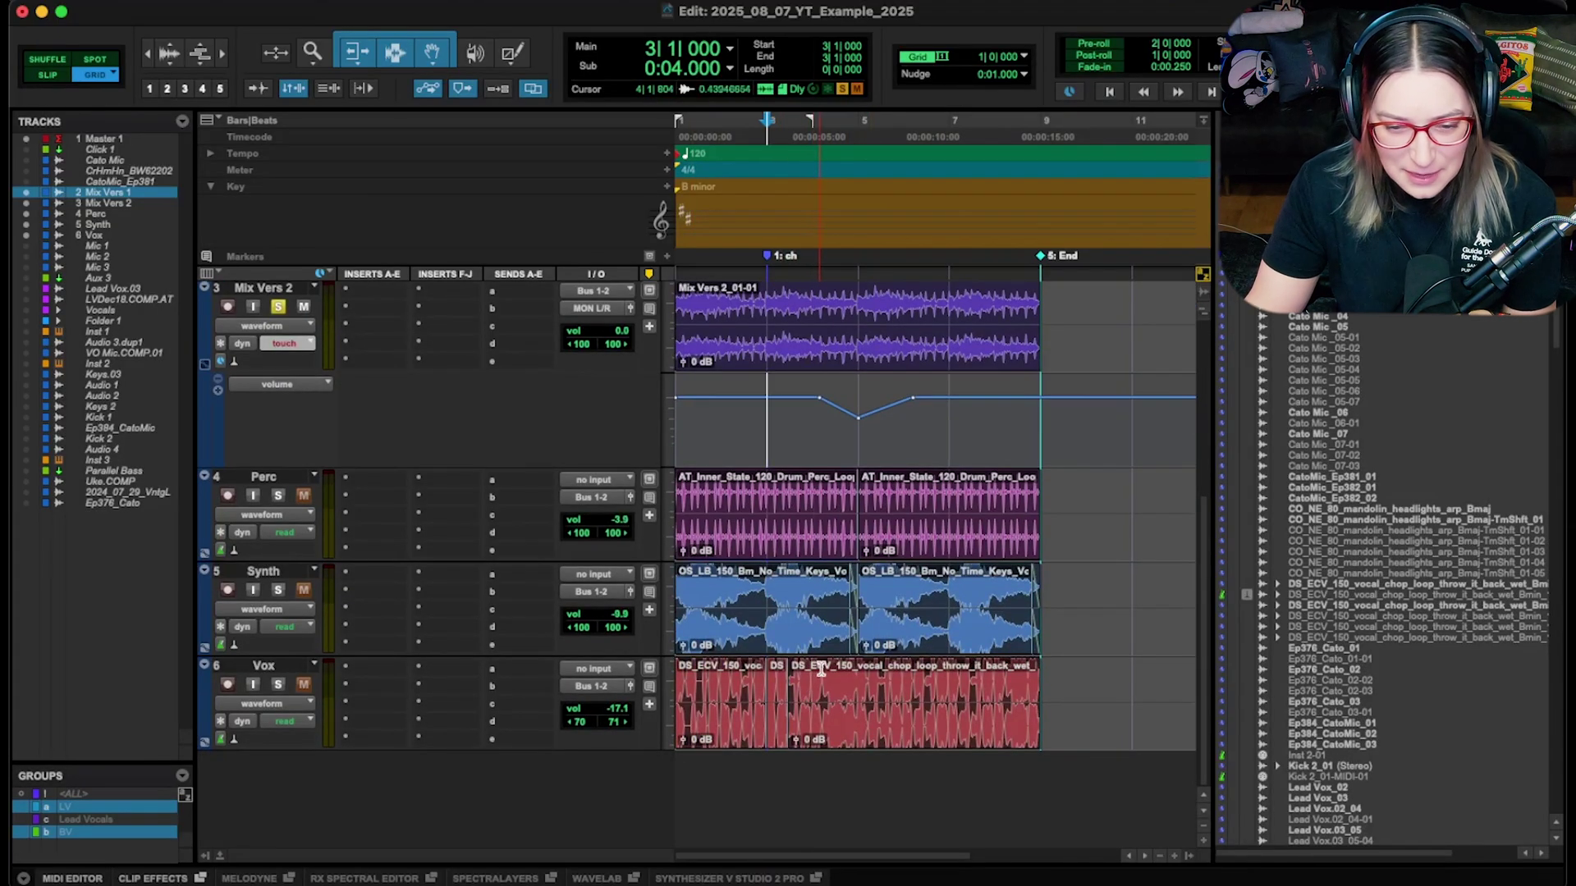
{"action": "scroll", "coordinate": [821, 669], "scroll_direction": "up", "scroll_amount": 2}
{"action": "scroll", "coordinate": [755, 529], "scroll_direction": "up", "scroll_amount": 2}
{"action": "scroll", "coordinate": [756, 566], "scroll_direction": "down", "scroll_amount": 3}
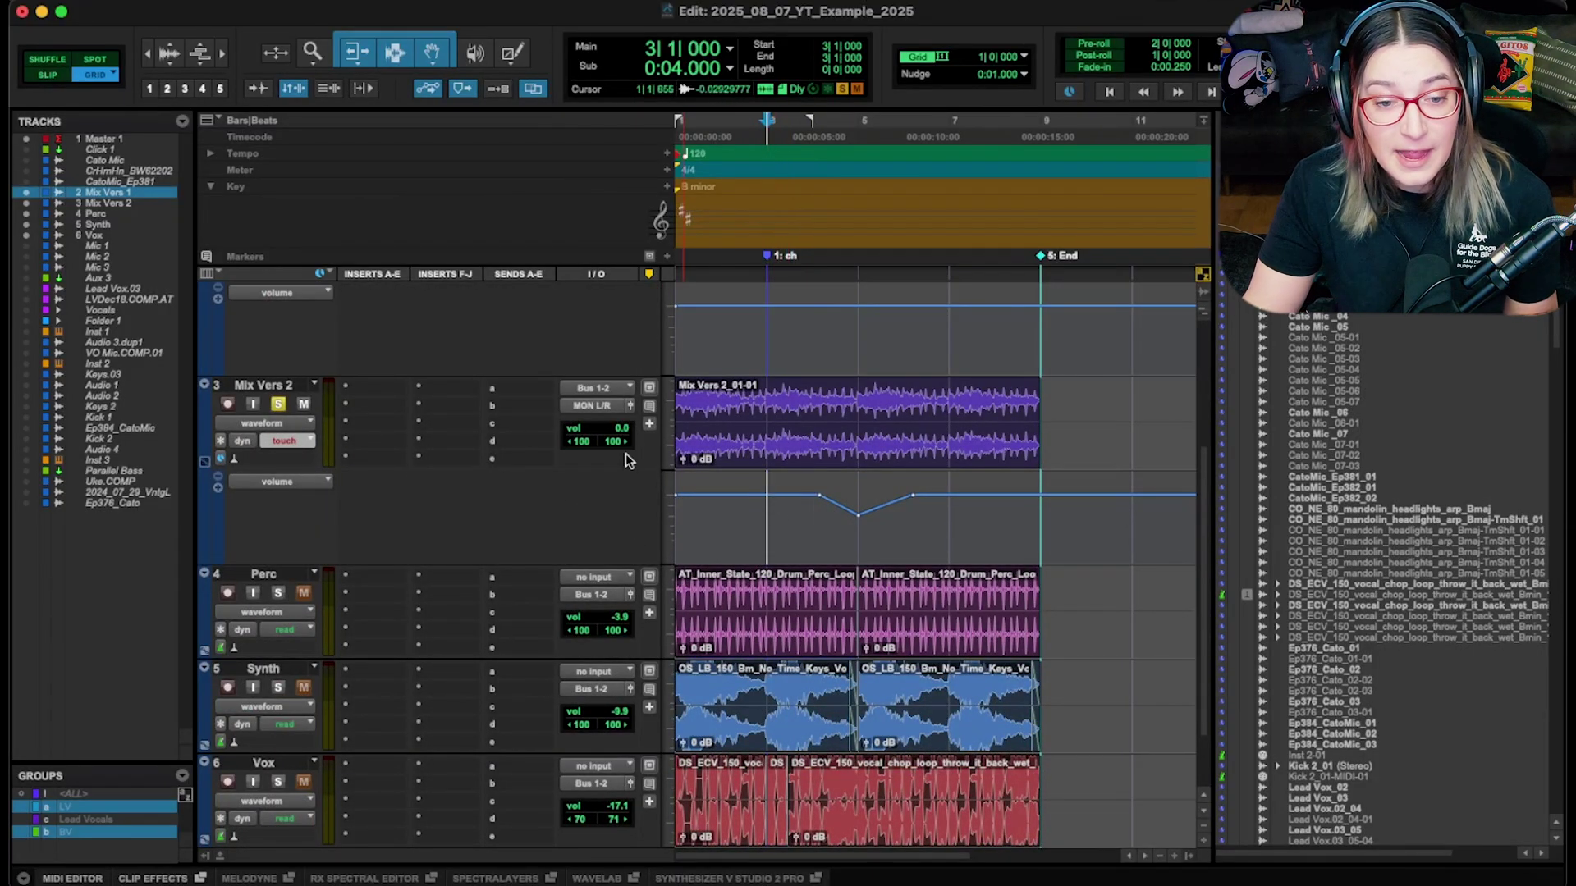
{"action": "left_click_drag", "start_coordinate": [622, 428], "coordinate": [625, 449]}
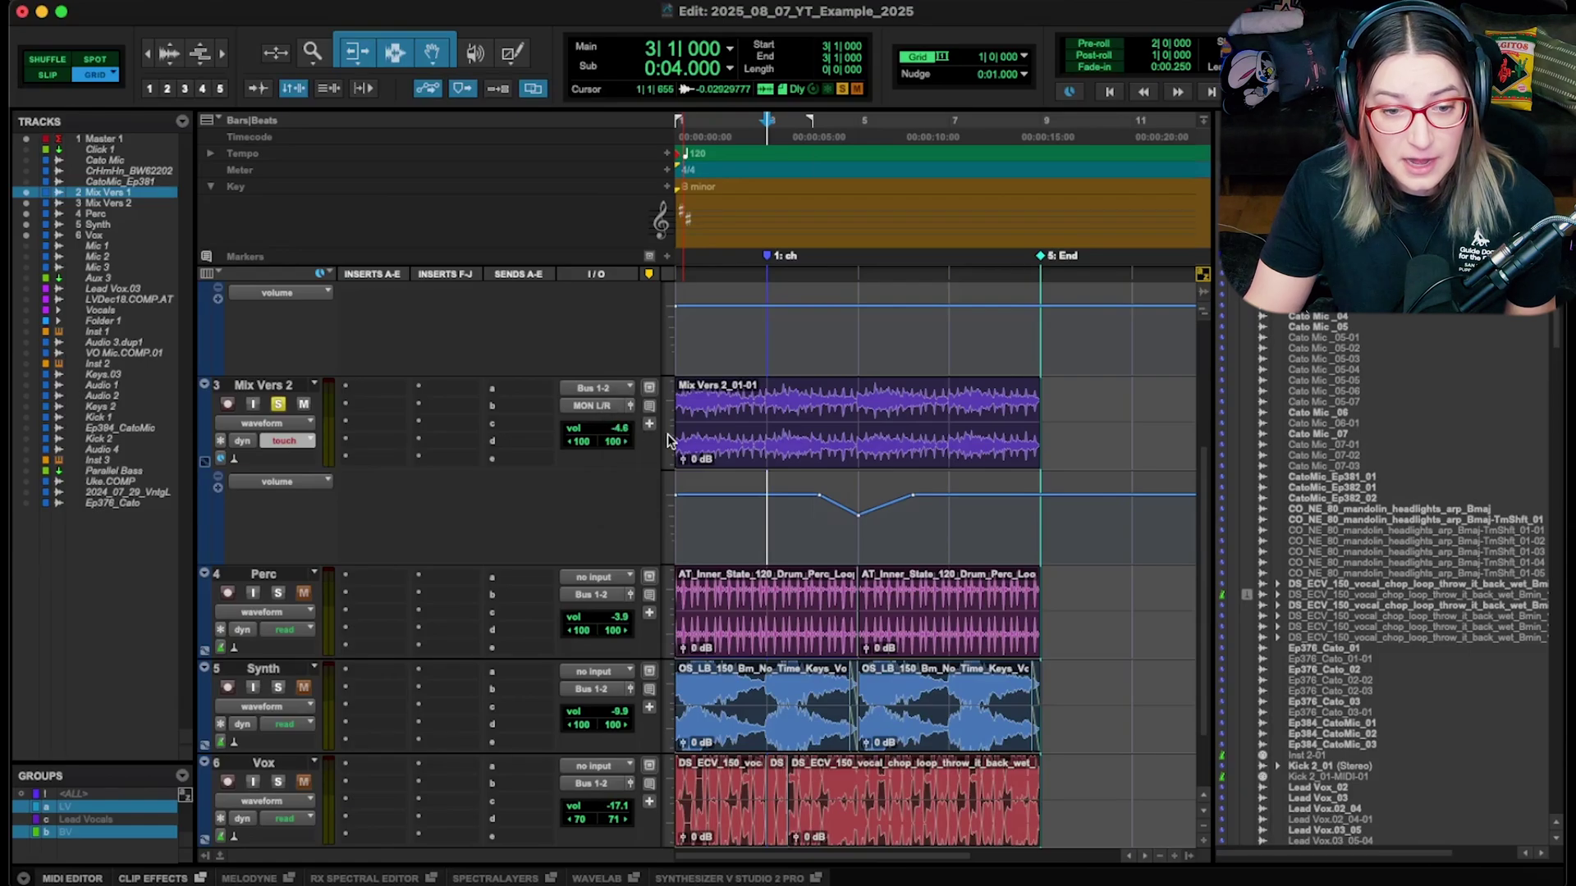
{"action": "left_click", "coordinate": [621, 428], "text": "alt"}
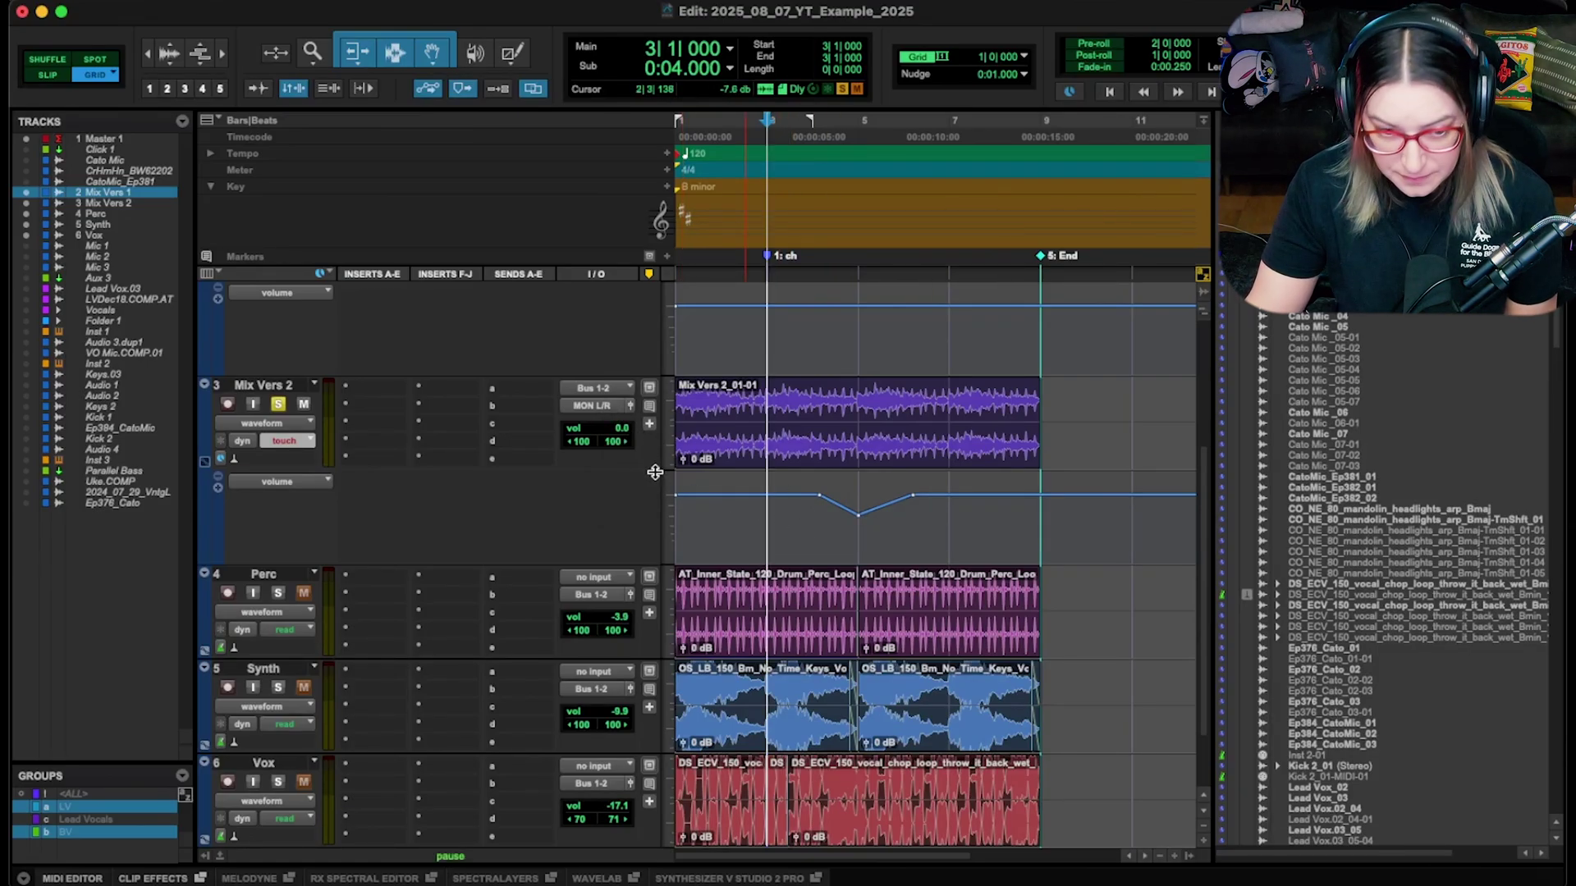
- Play from bar 3 and ride the volume down to write a deeper dip
{"action": "key", "text": "space"}
{"action": "left_click_drag", "start_coordinate": [622, 427], "coordinate": [634, 476]}
{"action": "key", "text": "space"}
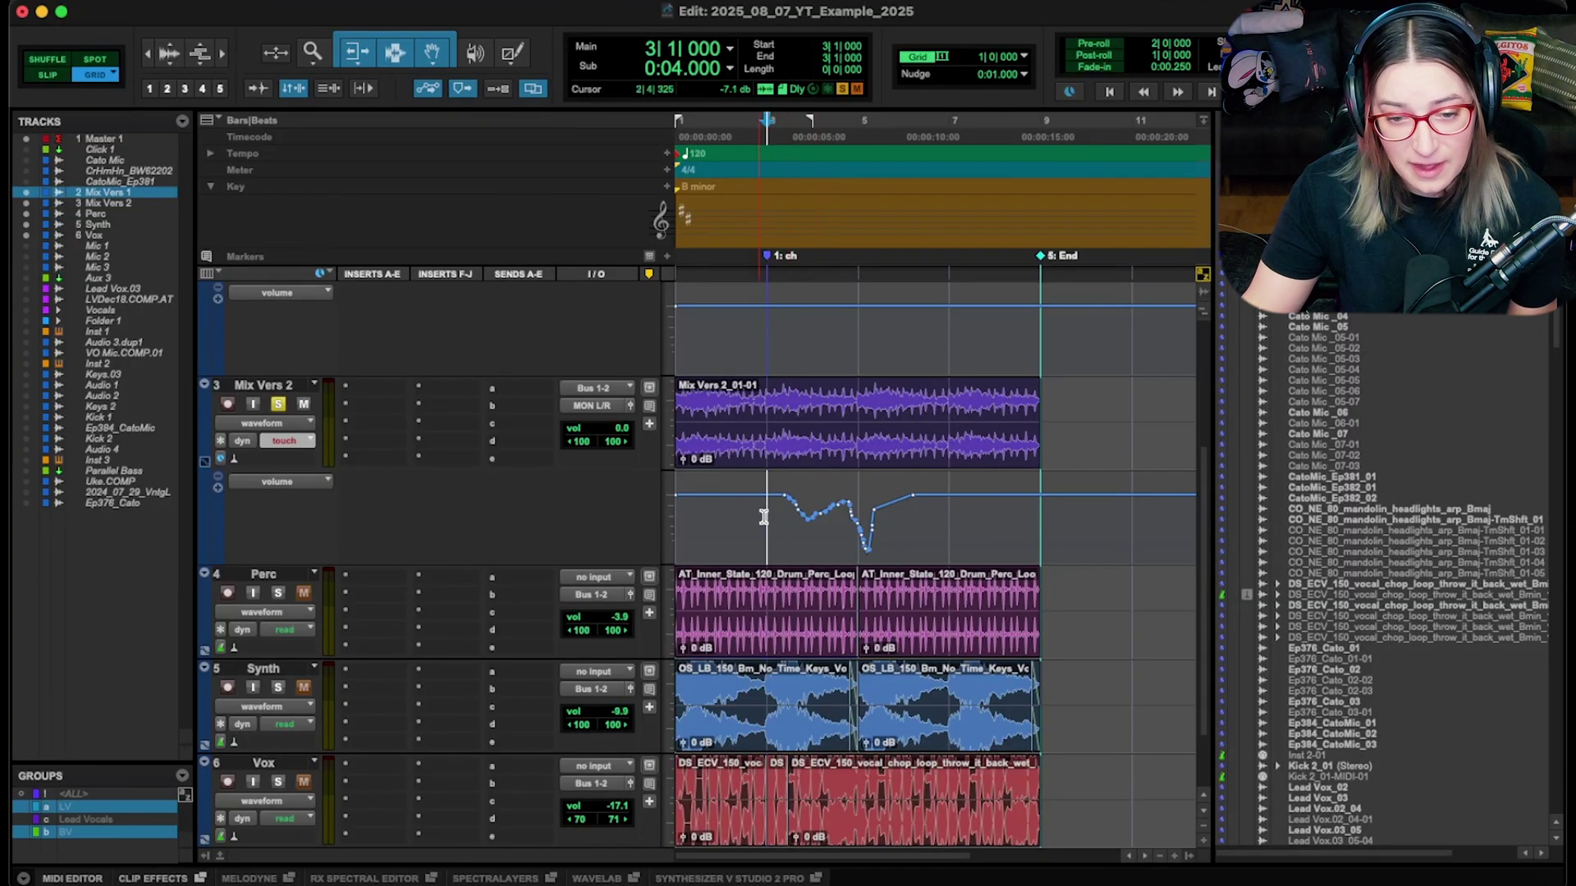
- Move the play position to bar 7 and select bars 7 to 10 in the volume lane
{"action": "left_click", "coordinate": [944, 513]}
{"action": "left_click", "coordinate": [1026, 515]}
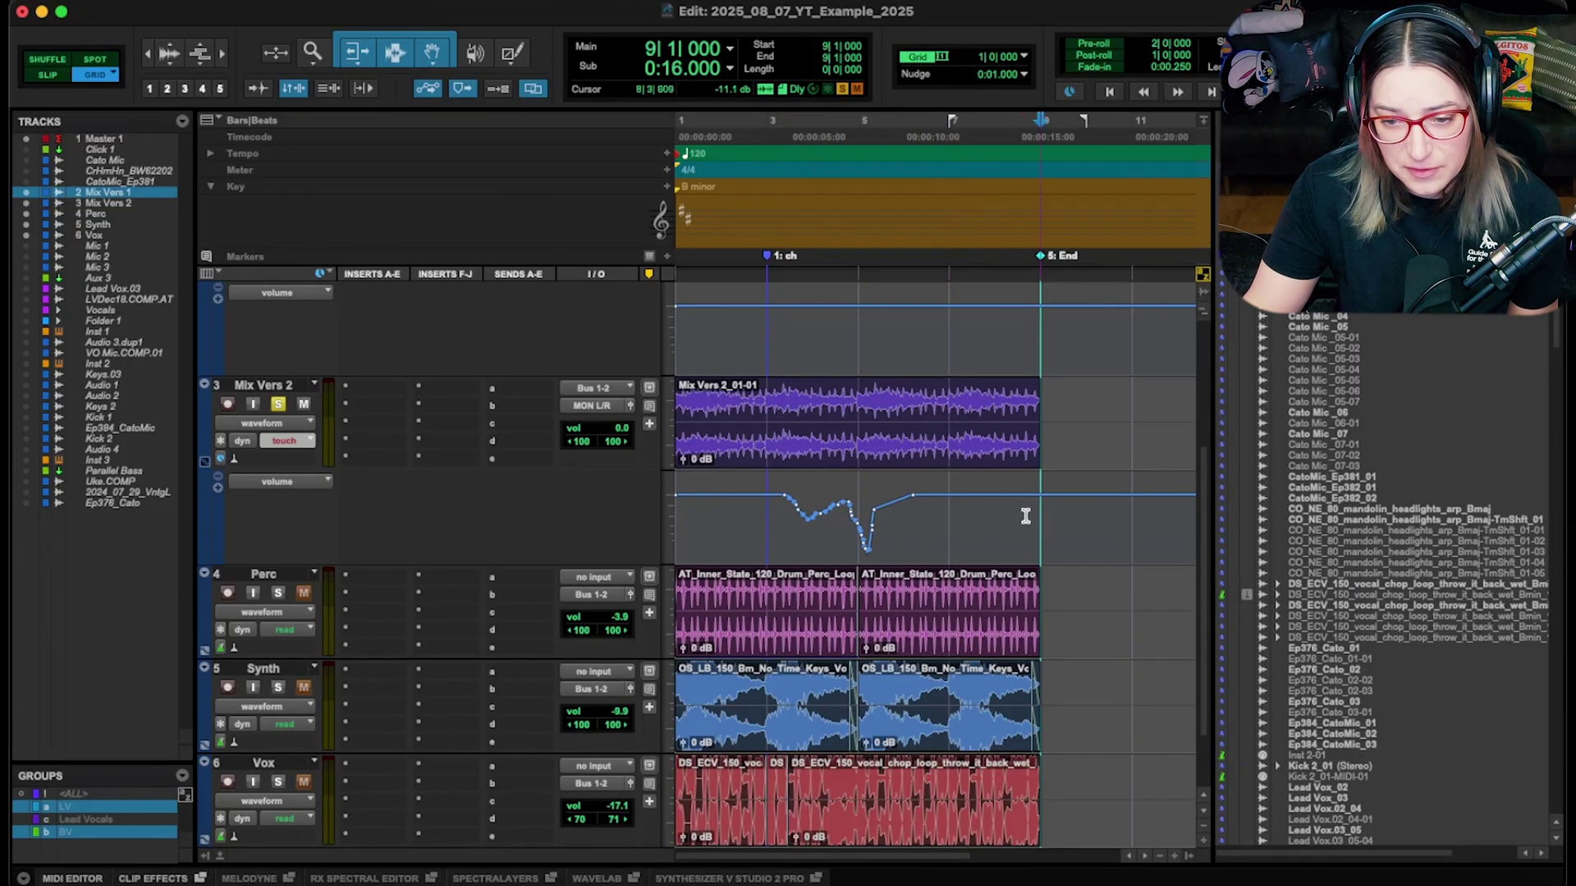
{"action": "left_click", "coordinate": [948, 516]}
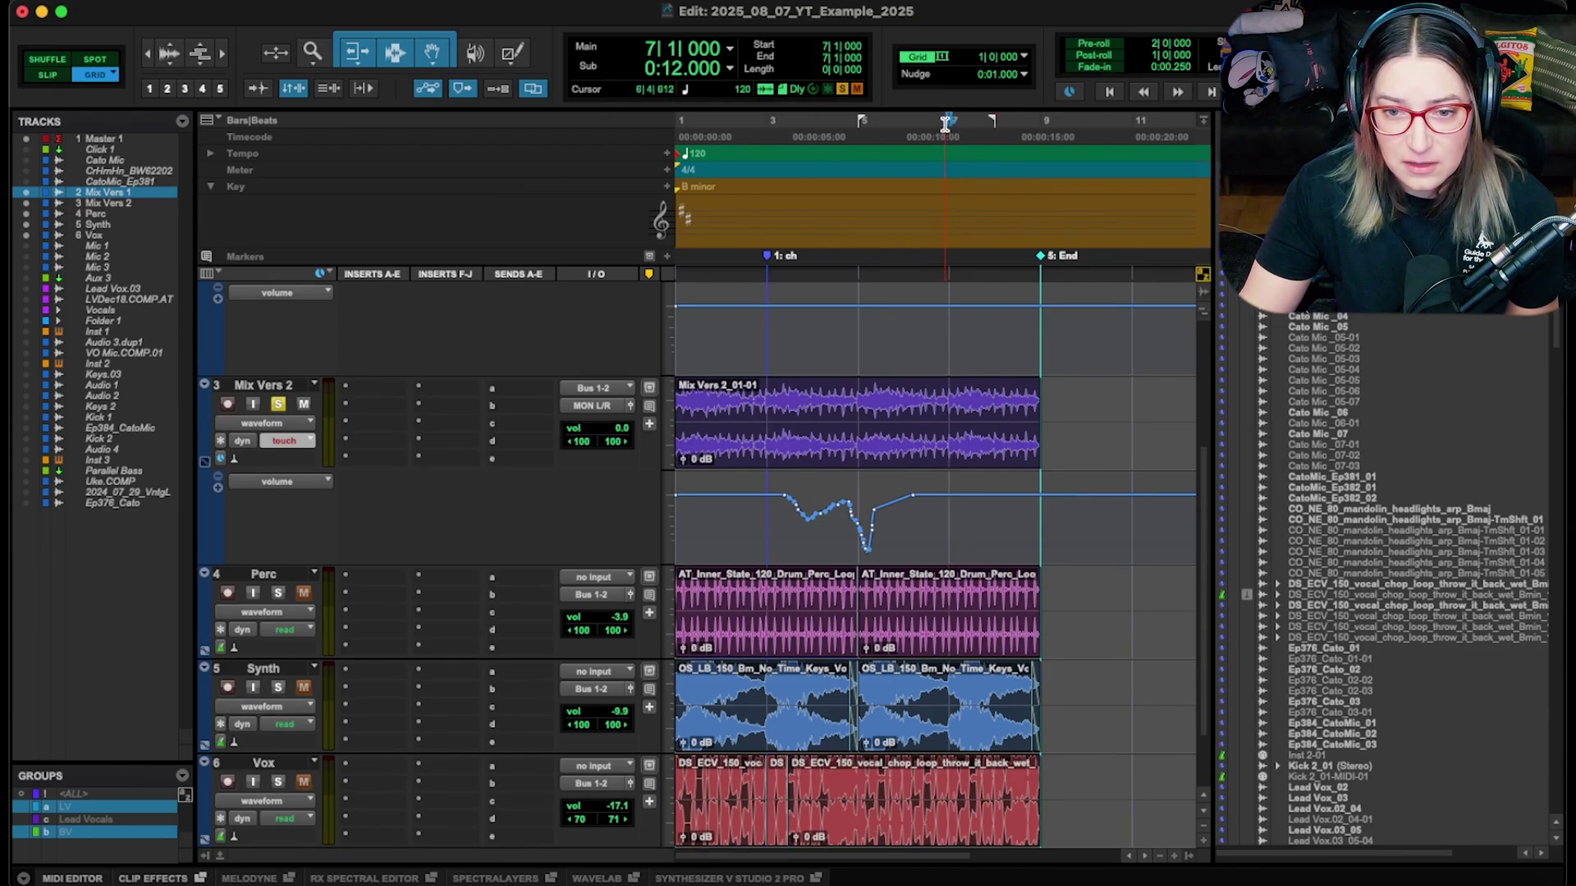
{"action": "left_click_drag", "start_coordinate": [948, 521], "coordinate": [1084, 515]}
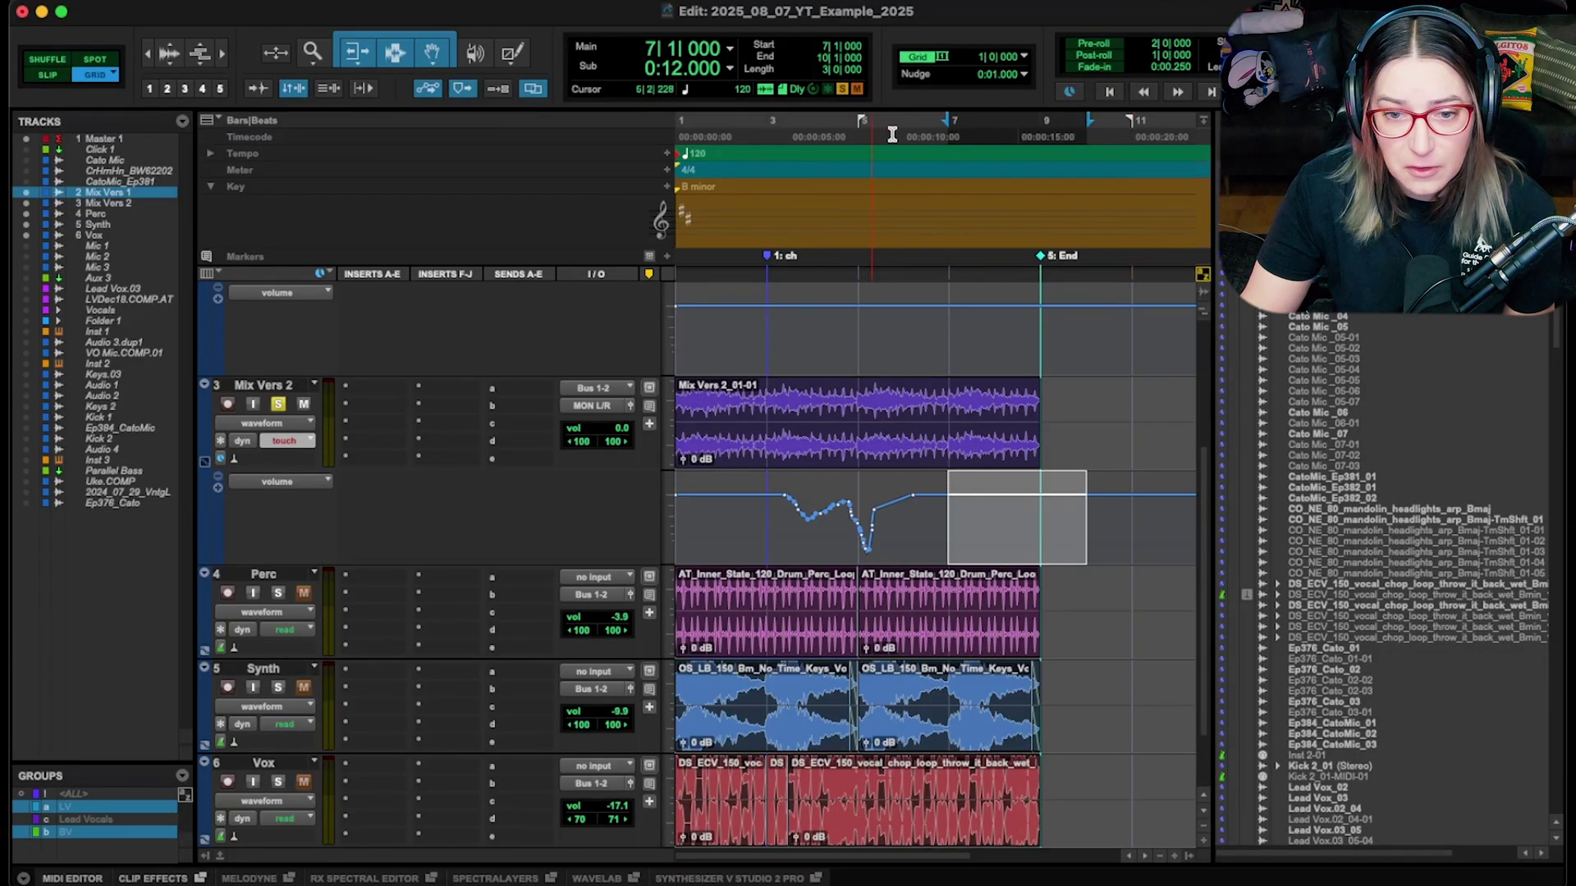
- Toggle pre-roll and post-roll on and off several times
{"action": "left_click", "coordinate": [1104, 47]}
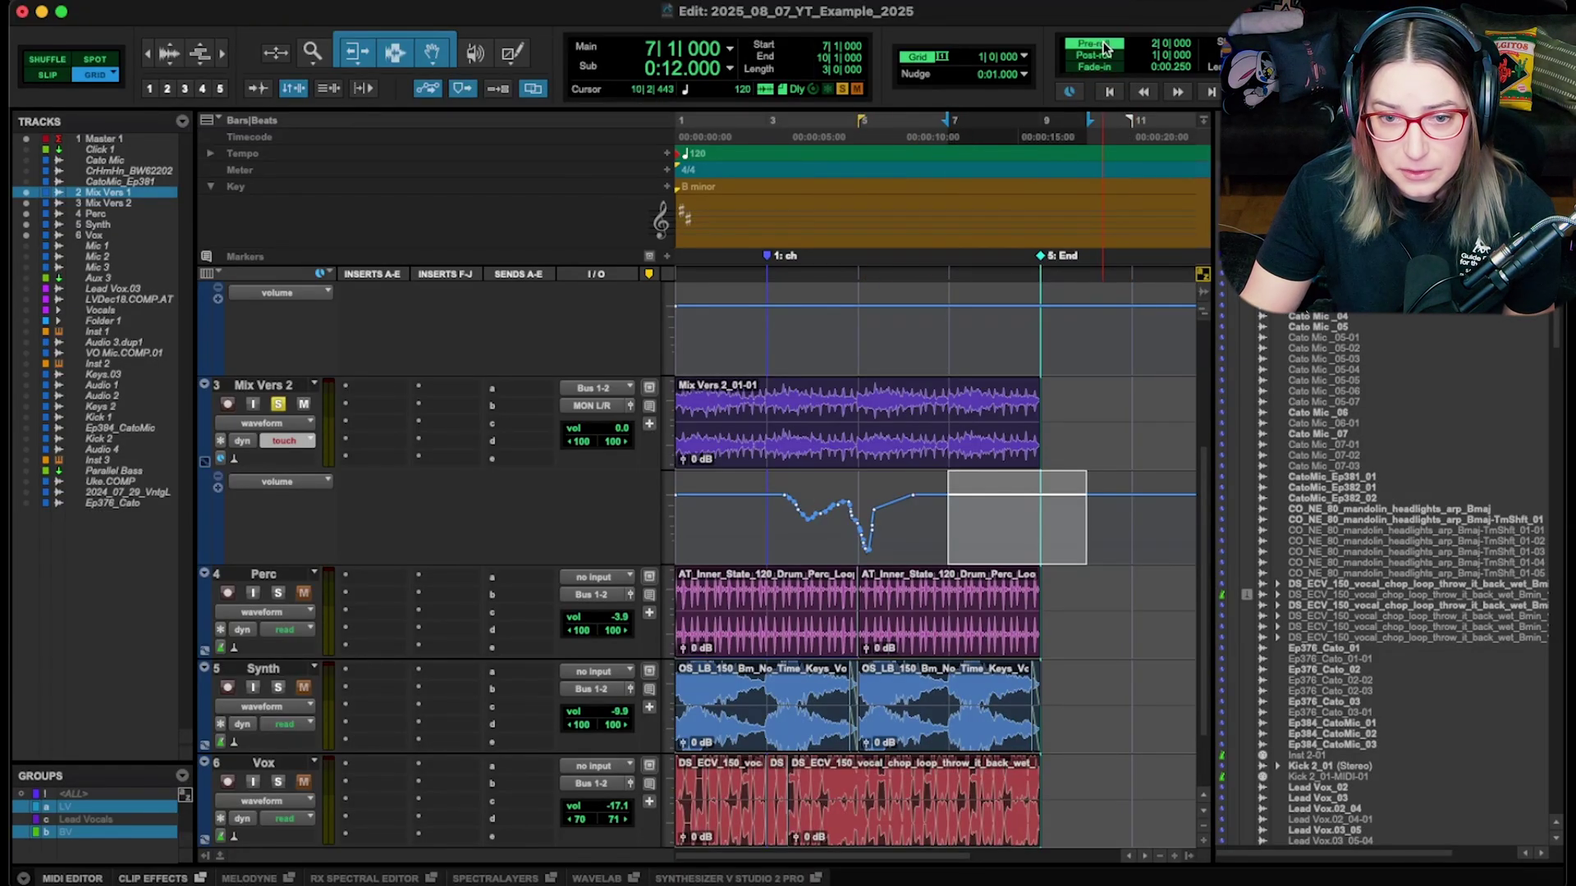
{"action": "left_click", "coordinate": [1104, 58]}
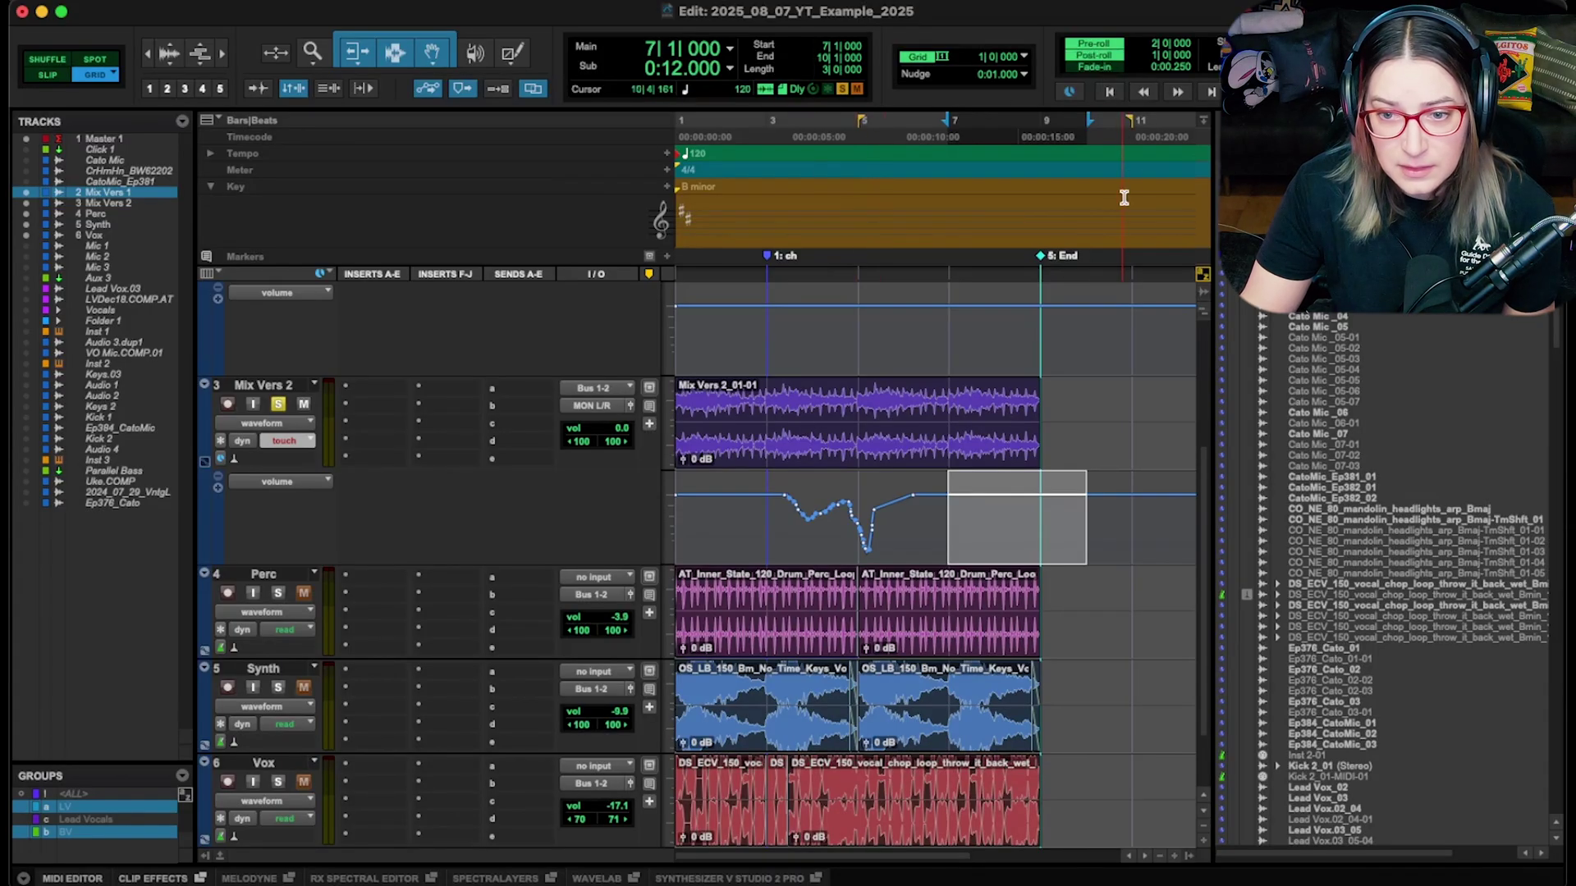
{"action": "left_click", "coordinate": [1116, 55]}
{"action": "left_click", "coordinate": [1116, 55]}
{"action": "left_click", "coordinate": [1116, 55]}
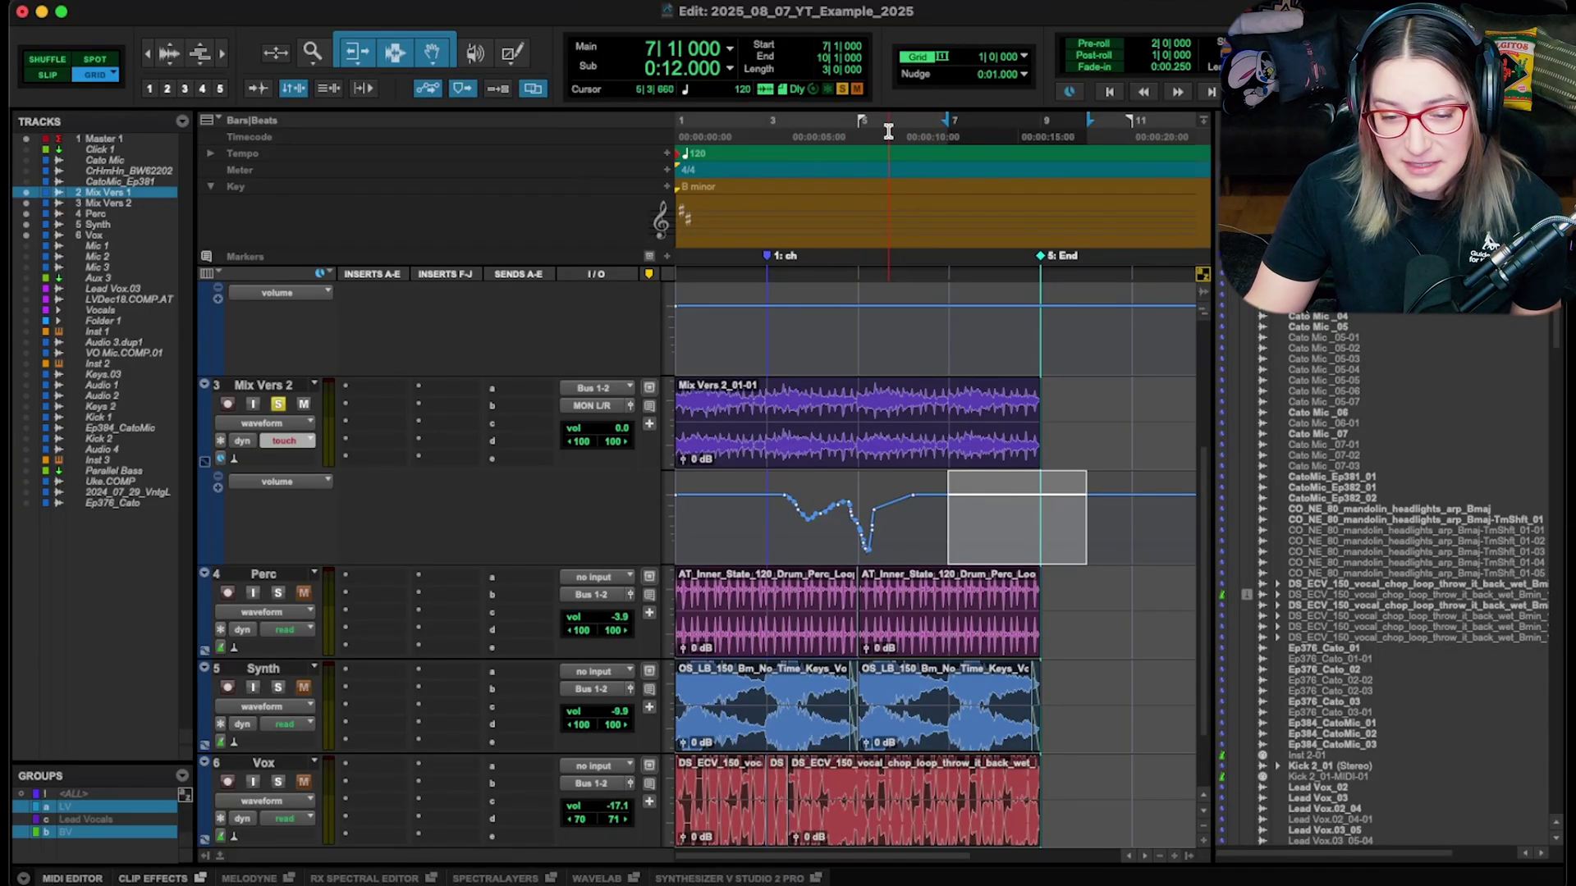
- Move to bar 7, set the grid to half notes, and return pre-roll to 1|0|000
{"action": "left_click", "coordinate": [767, 521]}
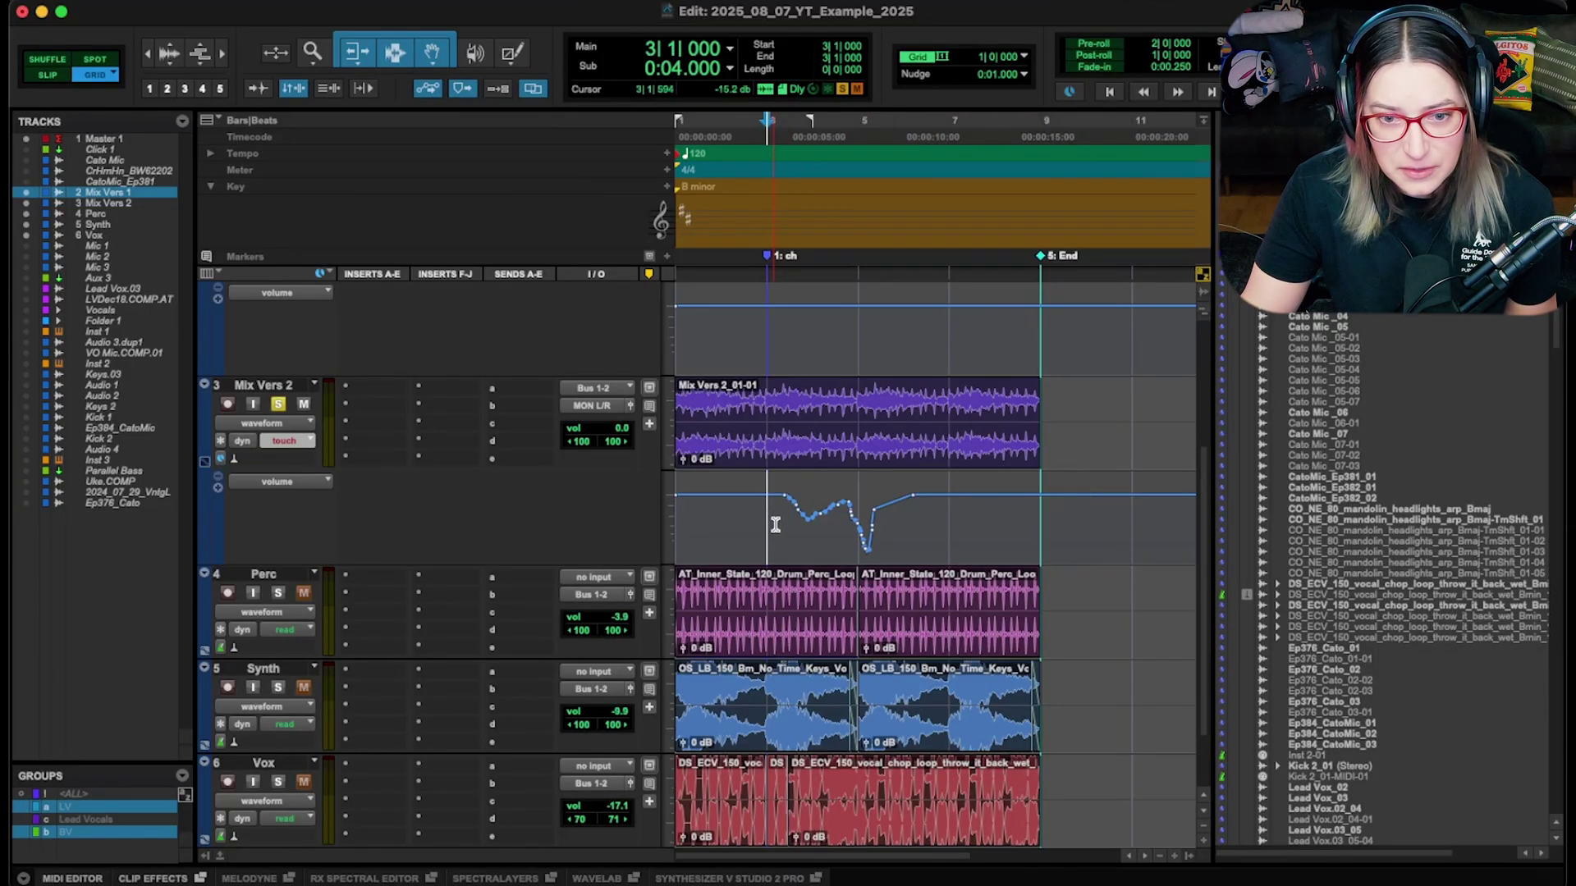
{"action": "left_click", "coordinate": [939, 520]}
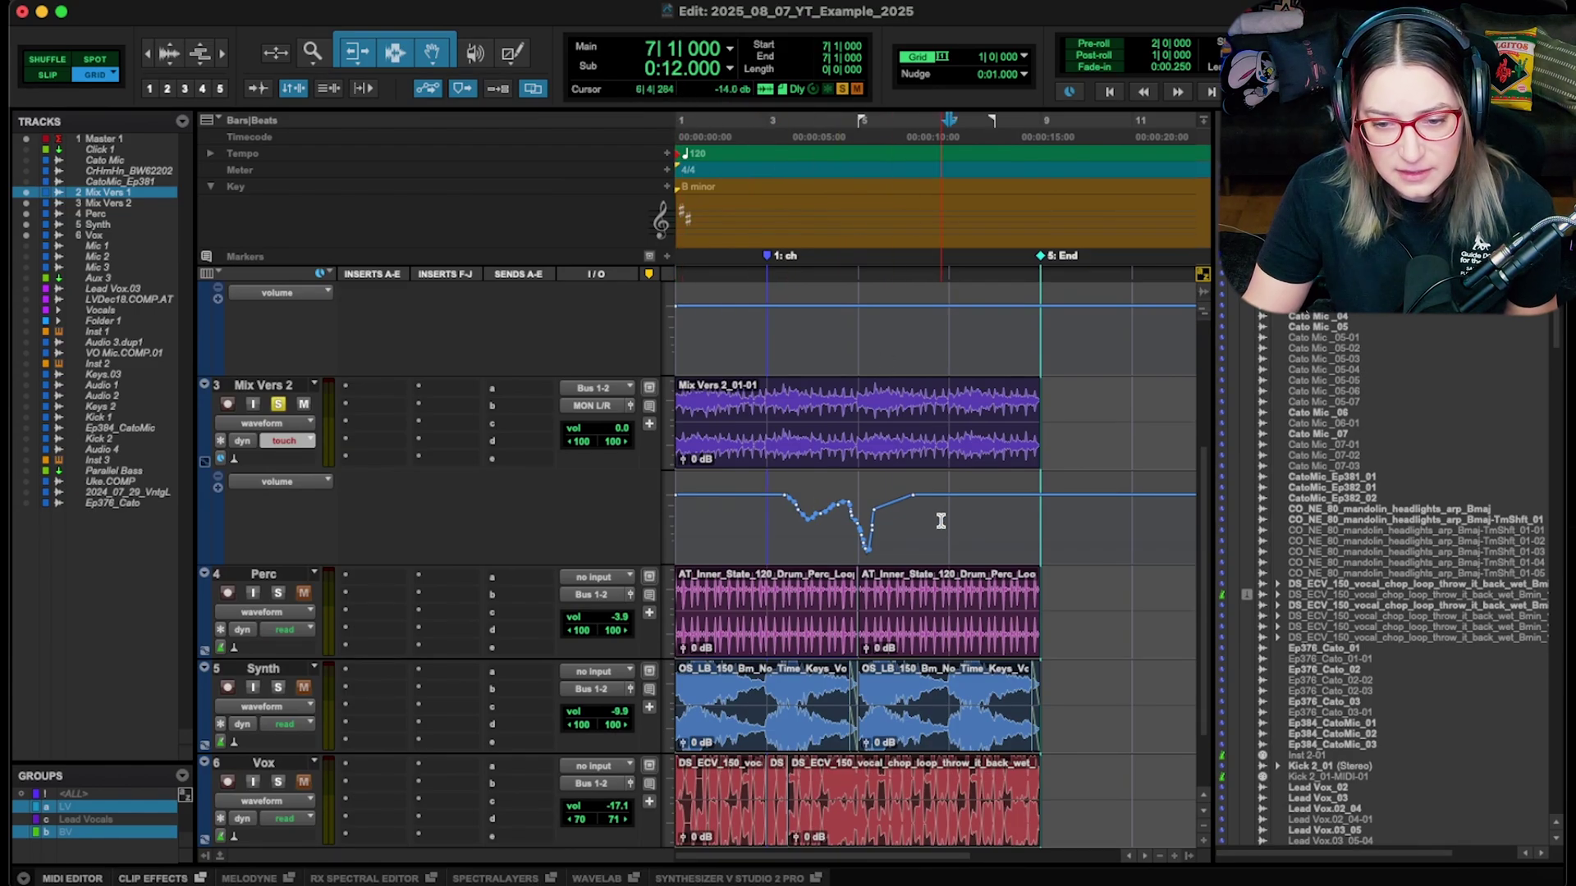
{"action": "left_click", "coordinate": [1015, 56]}
{"action": "left_click", "coordinate": [1036, 80]}
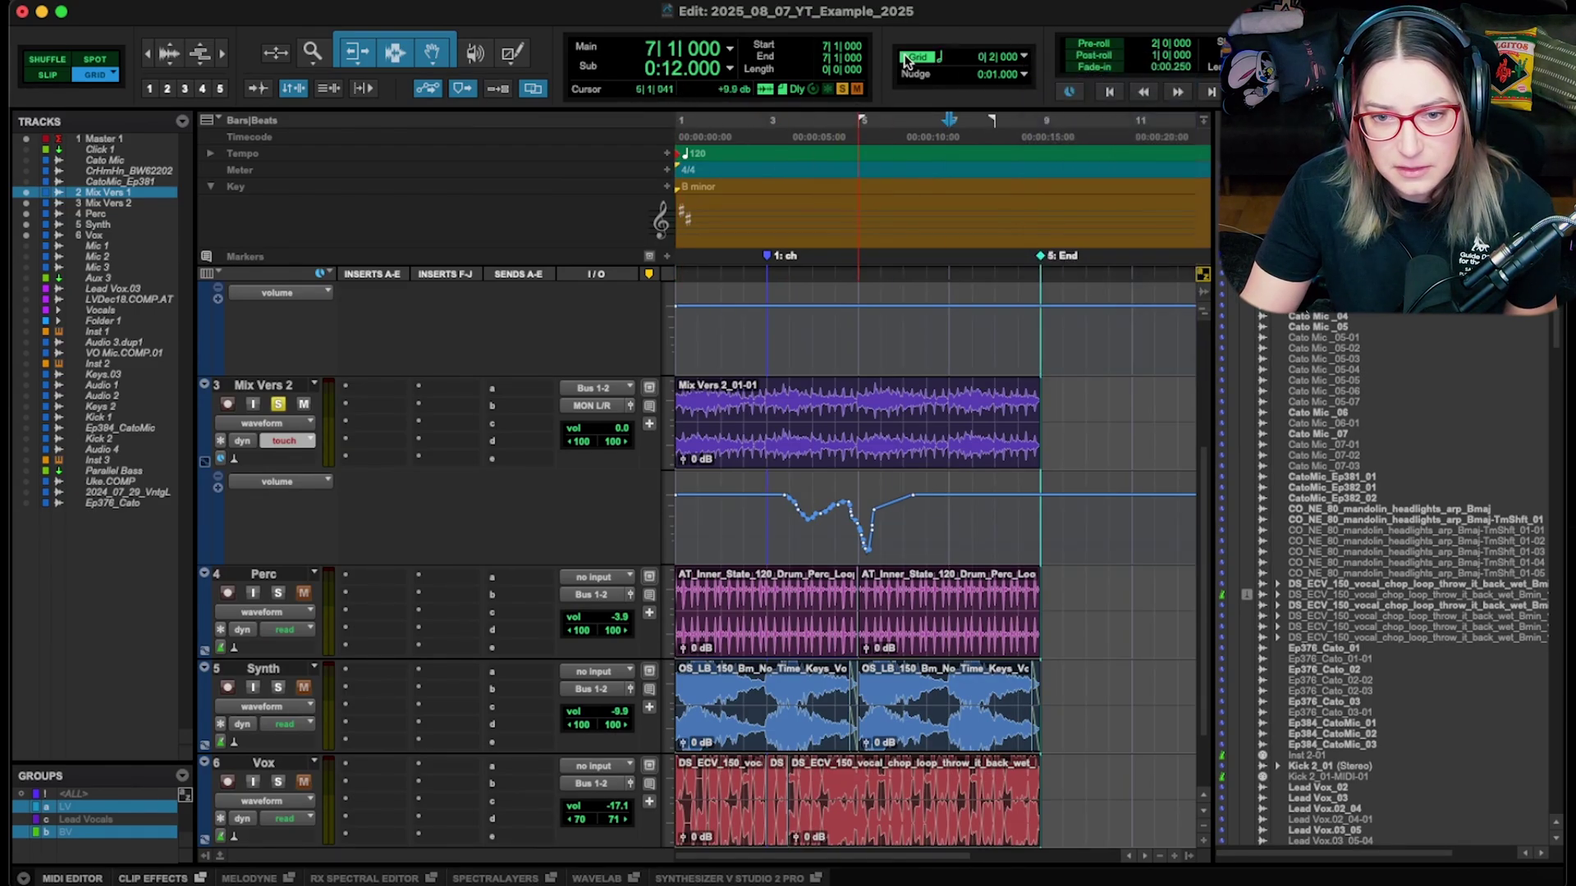
{"action": "left_click_drag", "start_coordinate": [904, 121], "coordinate": [928, 123]}
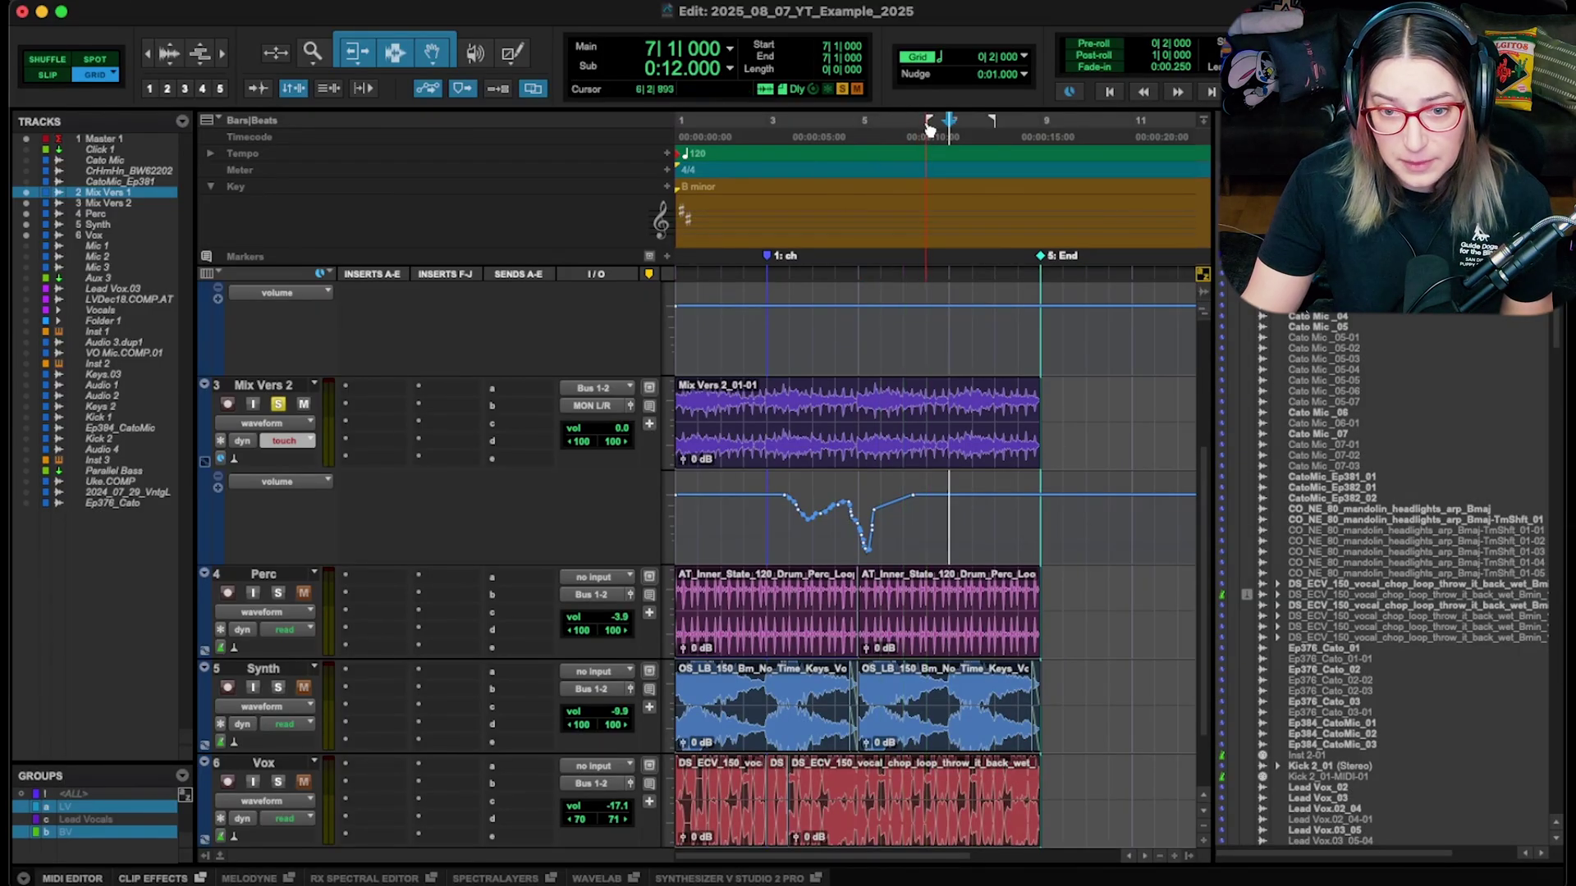
{"action": "left_click_drag", "start_coordinate": [924, 123], "coordinate": [904, 122]}
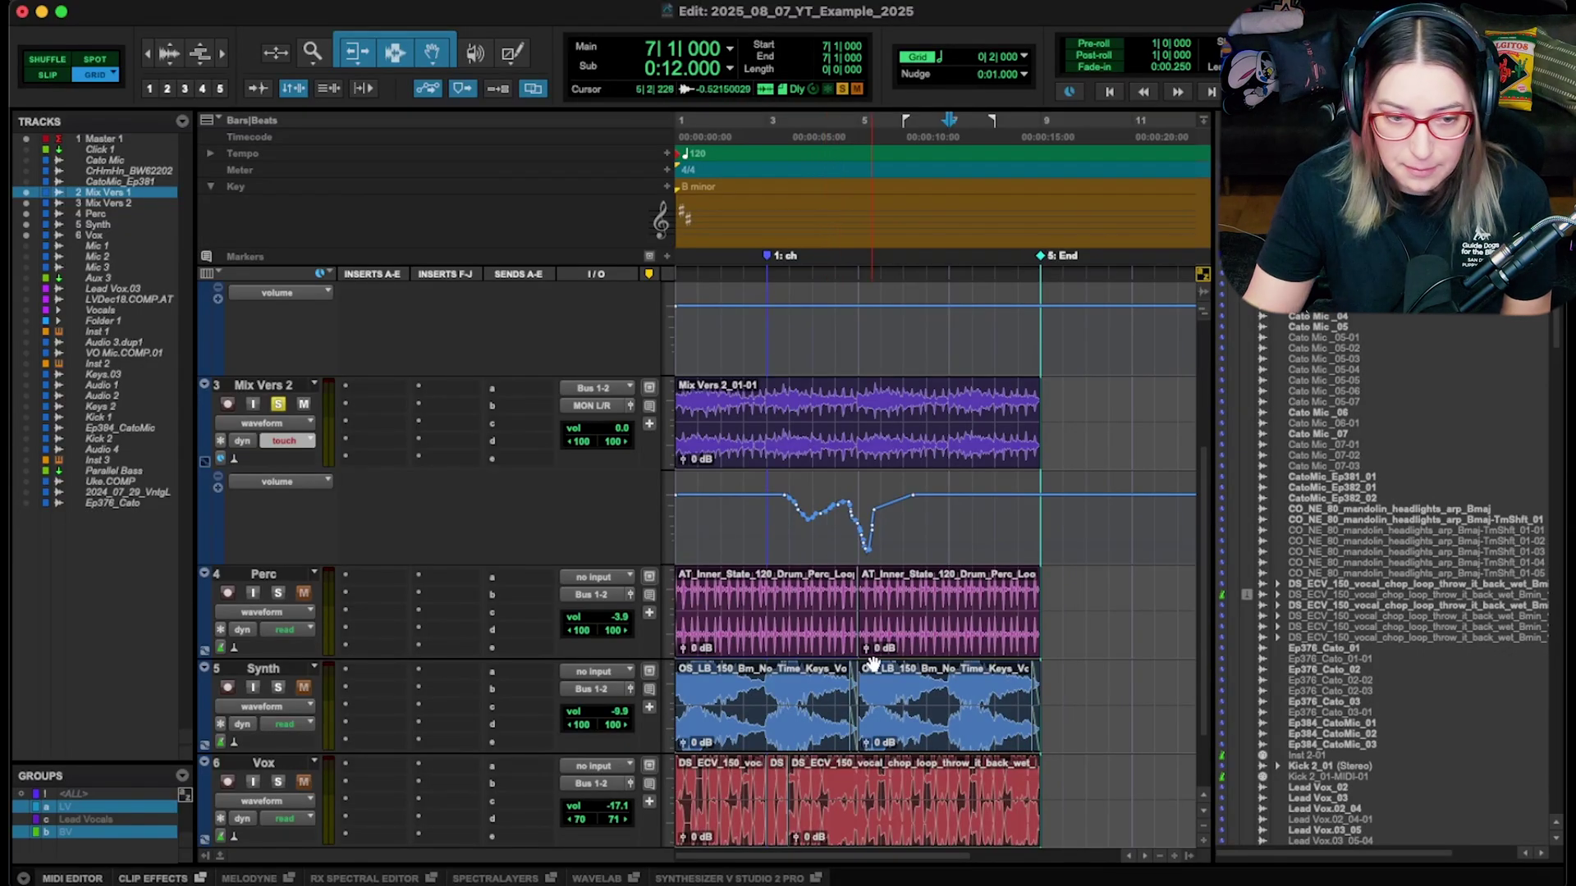
- Ride Mix Vers 2 down to about -8.6 dB after bar 7, jumping back for repeated passes
{"action": "key", "text": "space"}
{"action": "left_click_drag", "start_coordinate": [620, 429], "coordinate": [630, 460]}
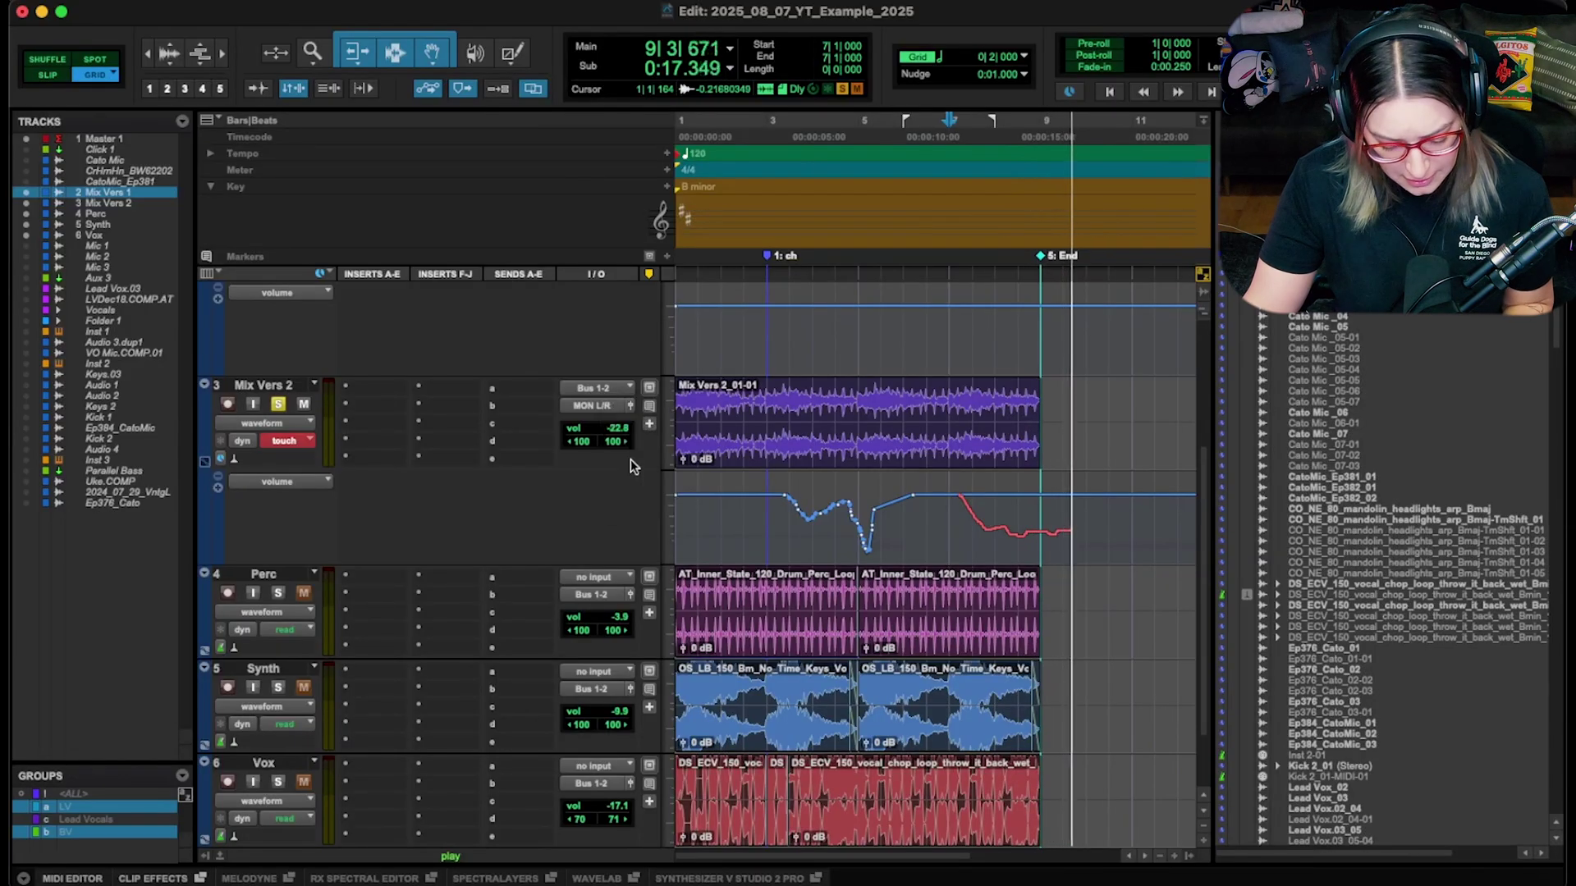
{"action": "key", "text": "space"}
{"action": "key", "text": "space"}
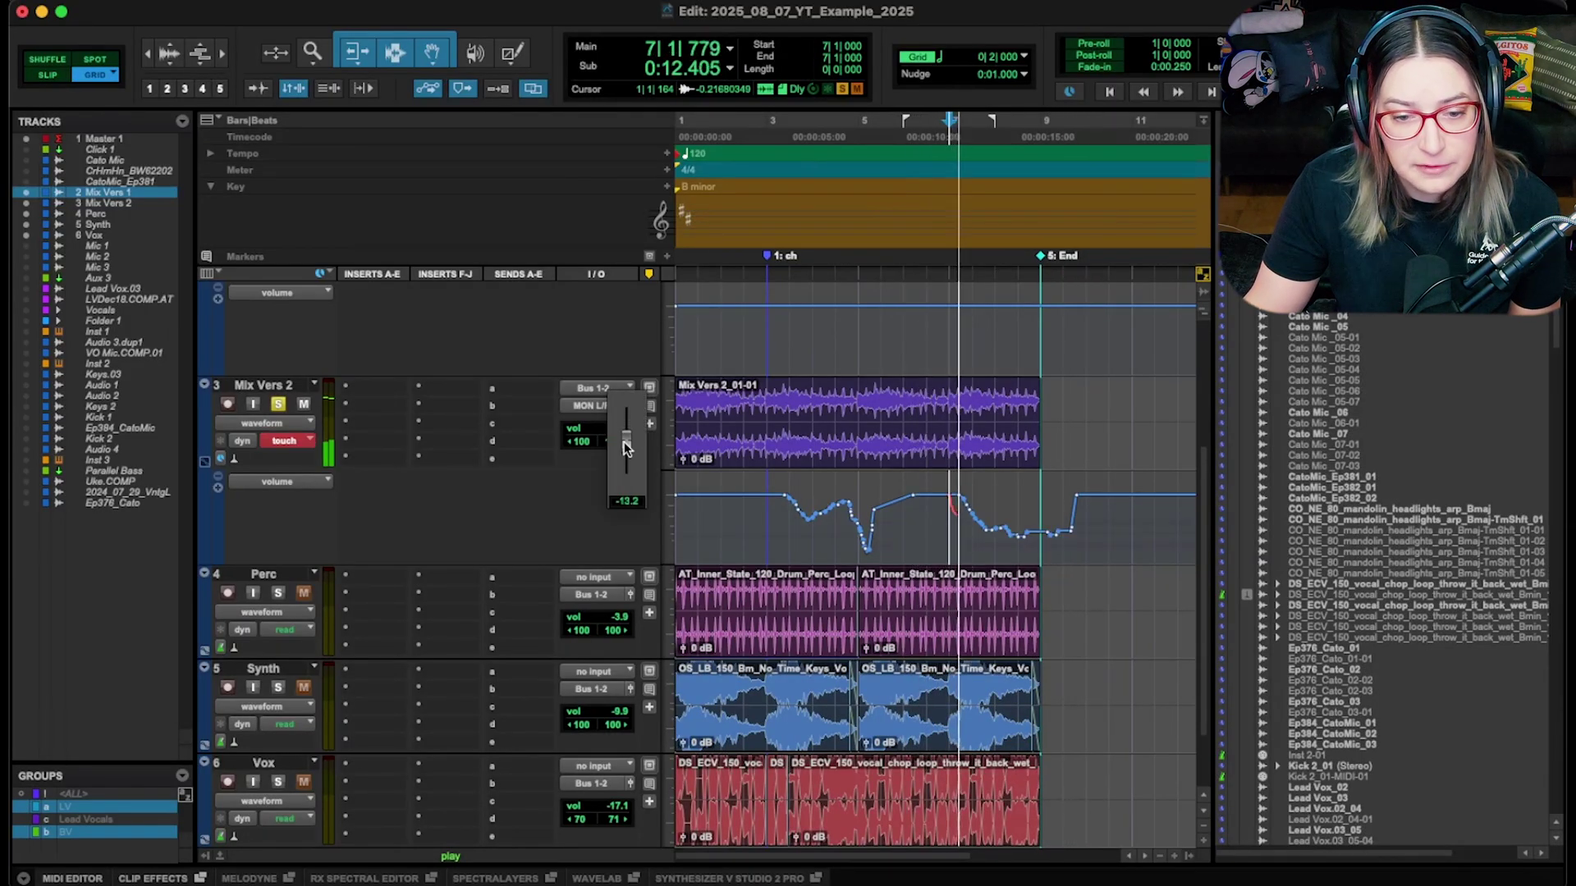
{"action": "left_click", "coordinate": [623, 441]}
{"action": "key", "text": "space"}
{"action": "key", "text": "space"}
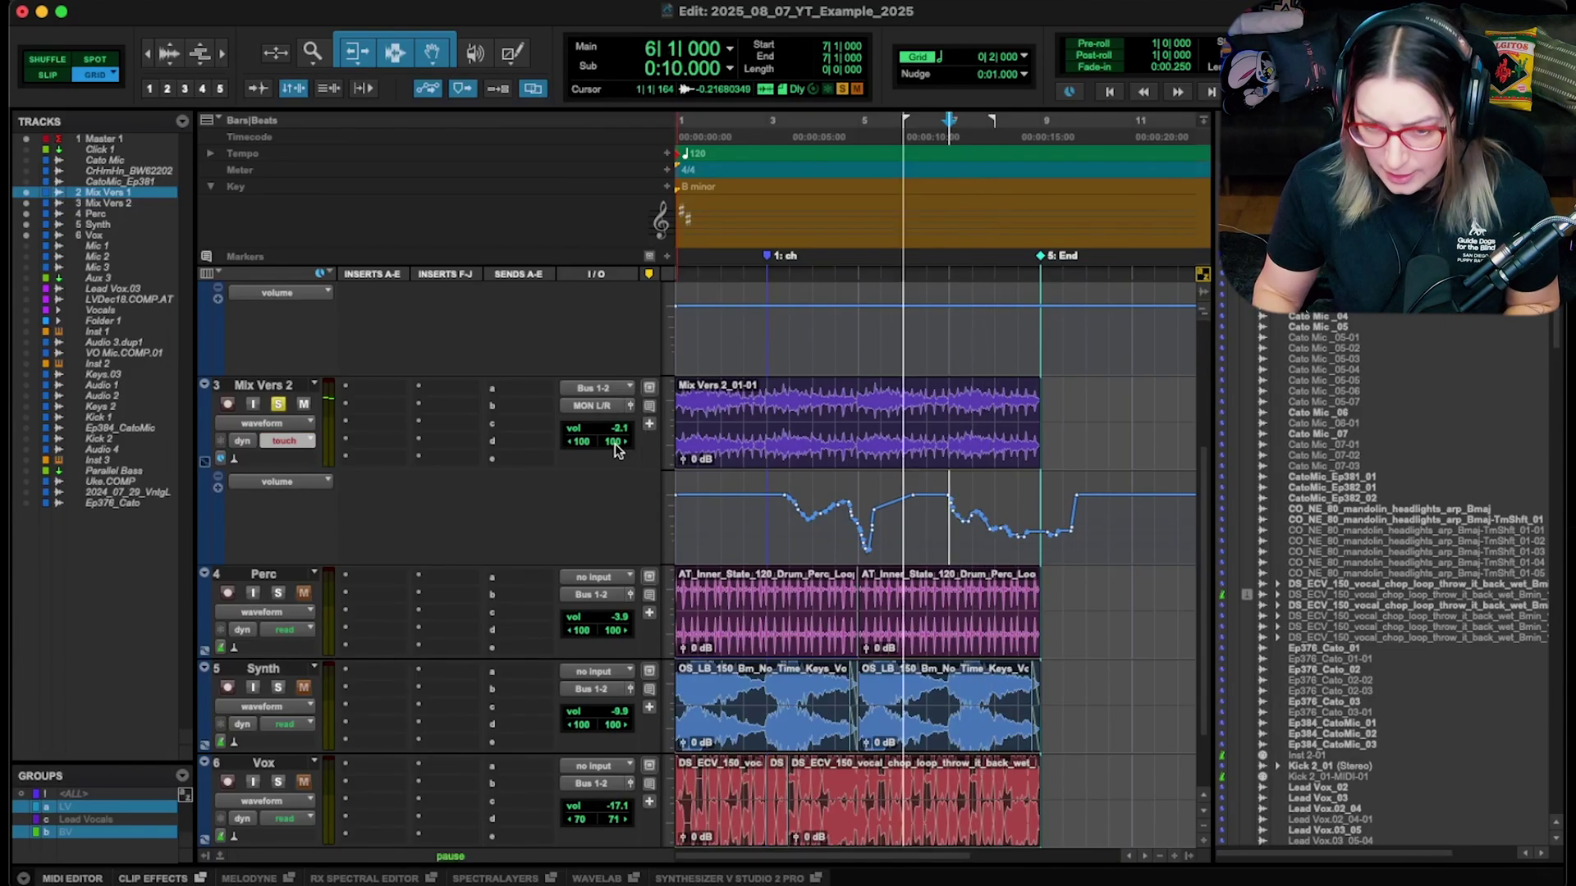
{"action": "key", "text": "space"}
{"action": "key", "text": "space"}
{"action": "key", "text": "space"}
{"action": "key", "text": "space"}
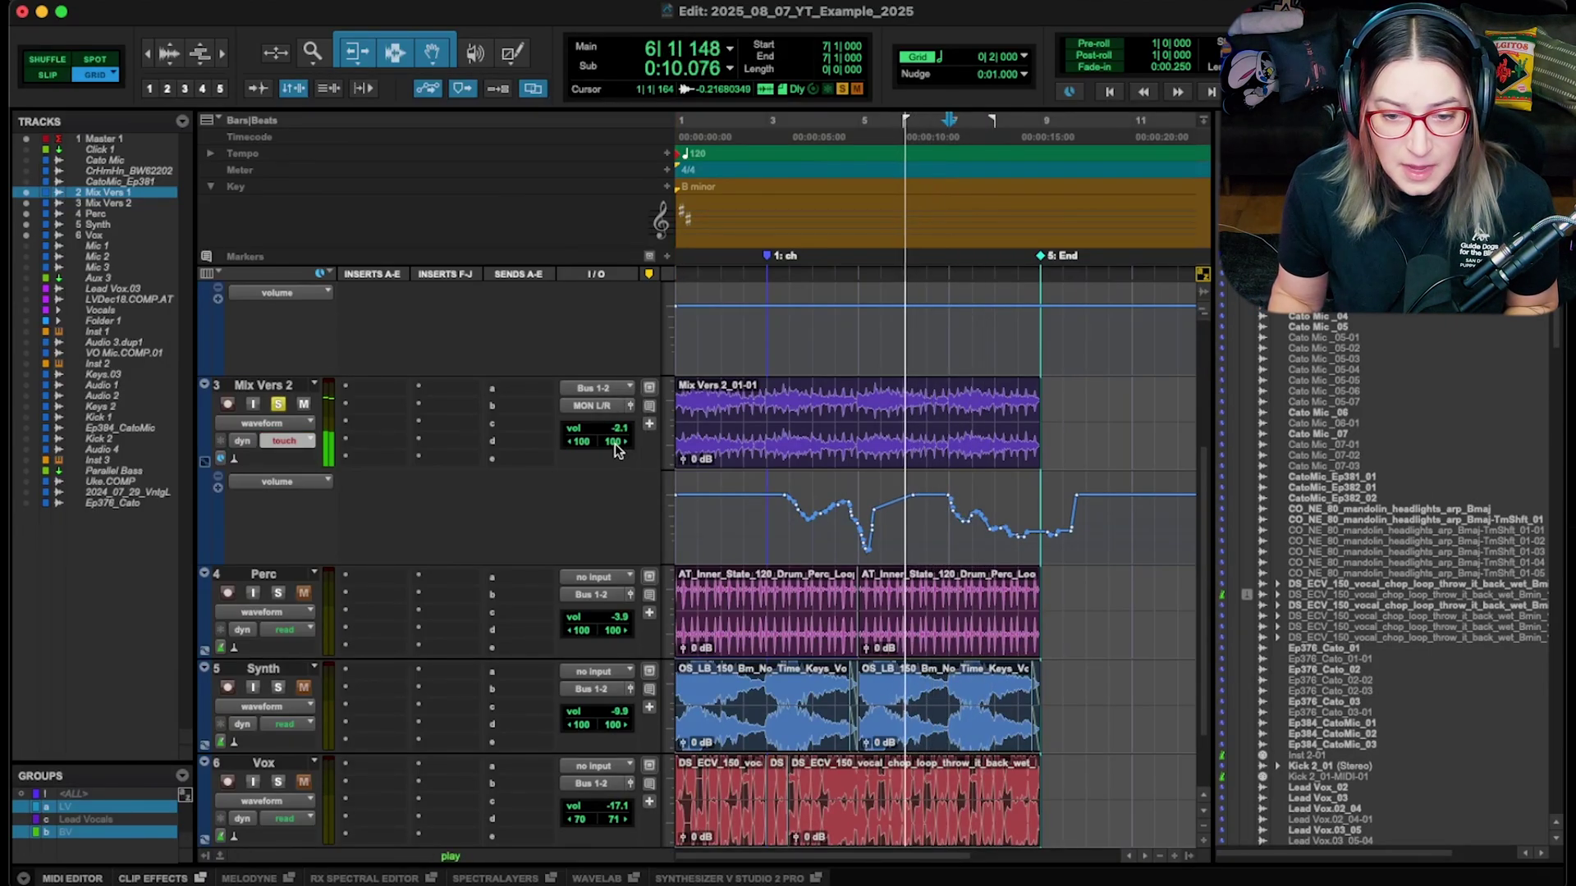
{"action": "key", "text": "space"}
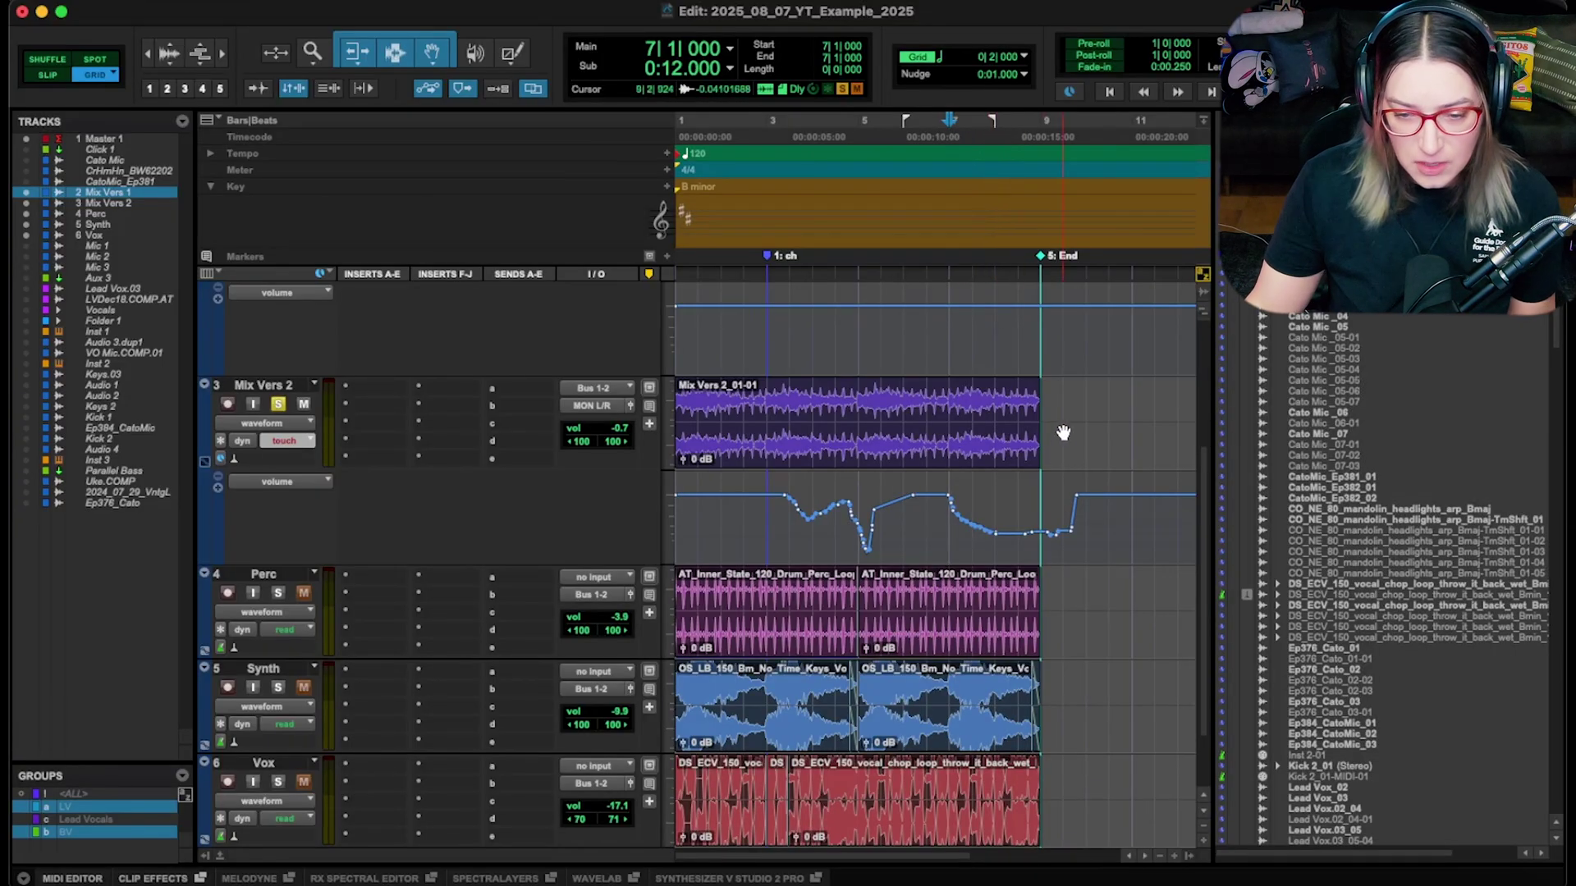
- Write another touch pass pulling Mix Vers 2 to about -32 dB, then lengthen post-roll to 3|2|000
{"action": "key", "text": "space"}
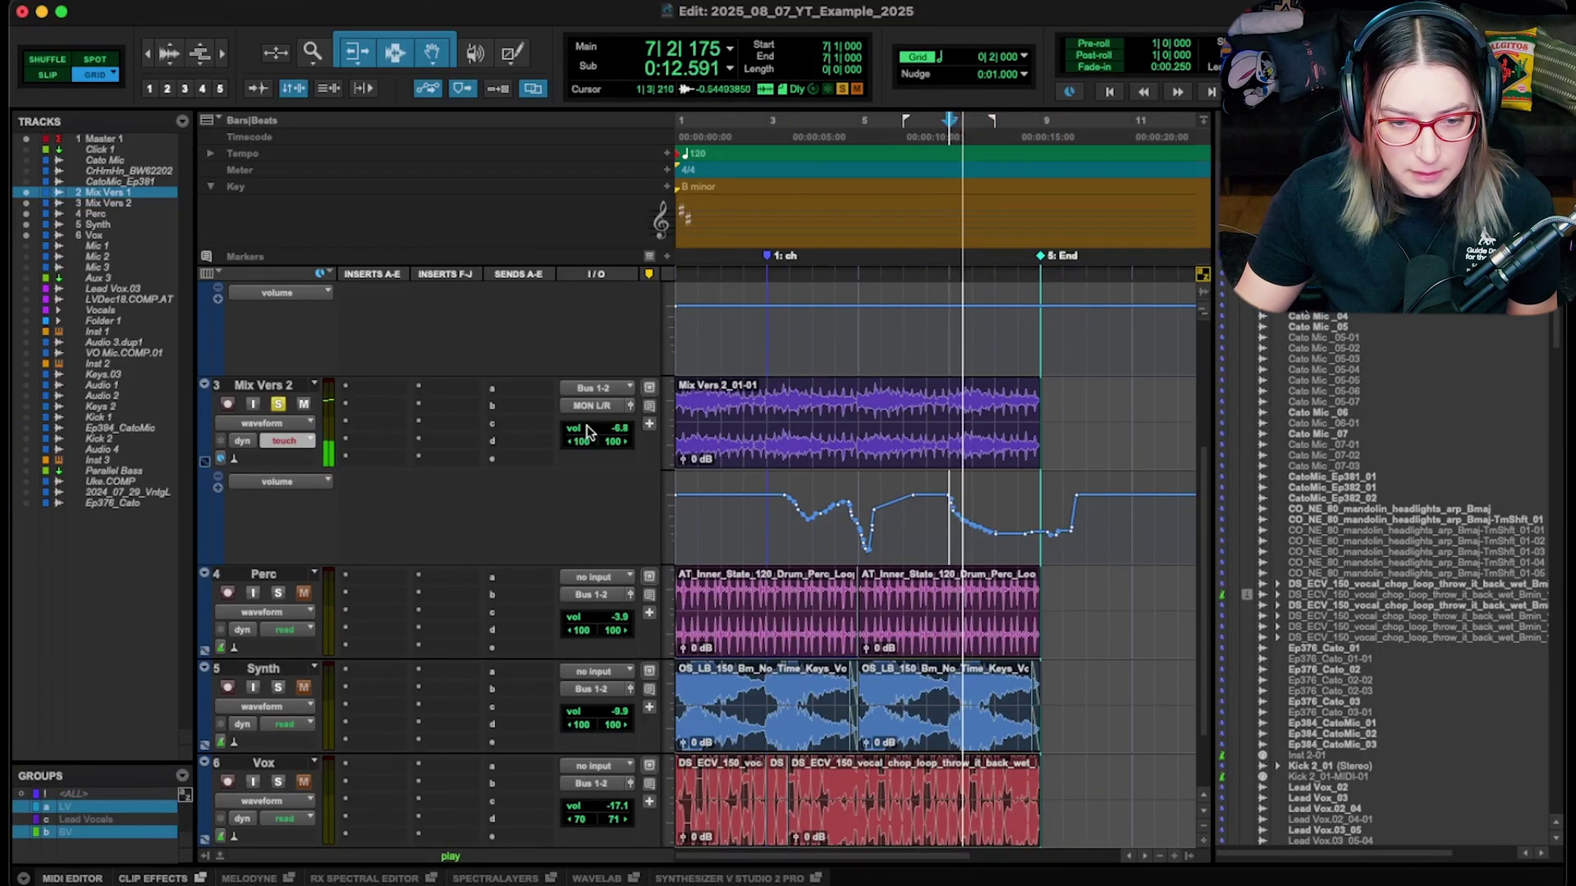
{"action": "left_click_drag", "start_coordinate": [620, 428], "coordinate": [617, 438]}
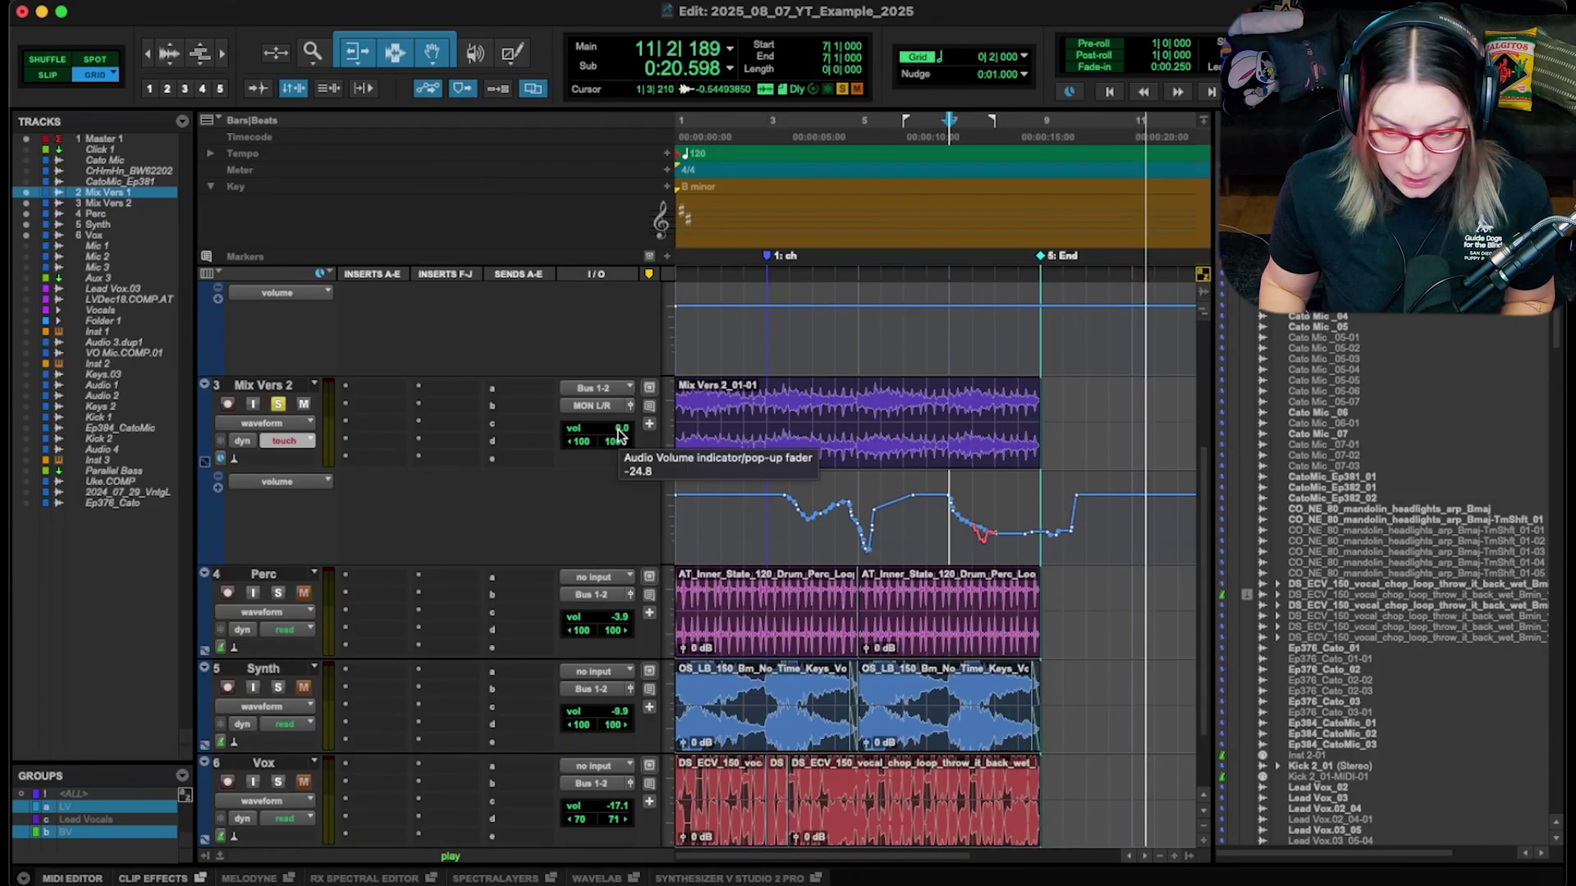
{"action": "key", "text": "space"}
{"action": "key", "text": "space"}
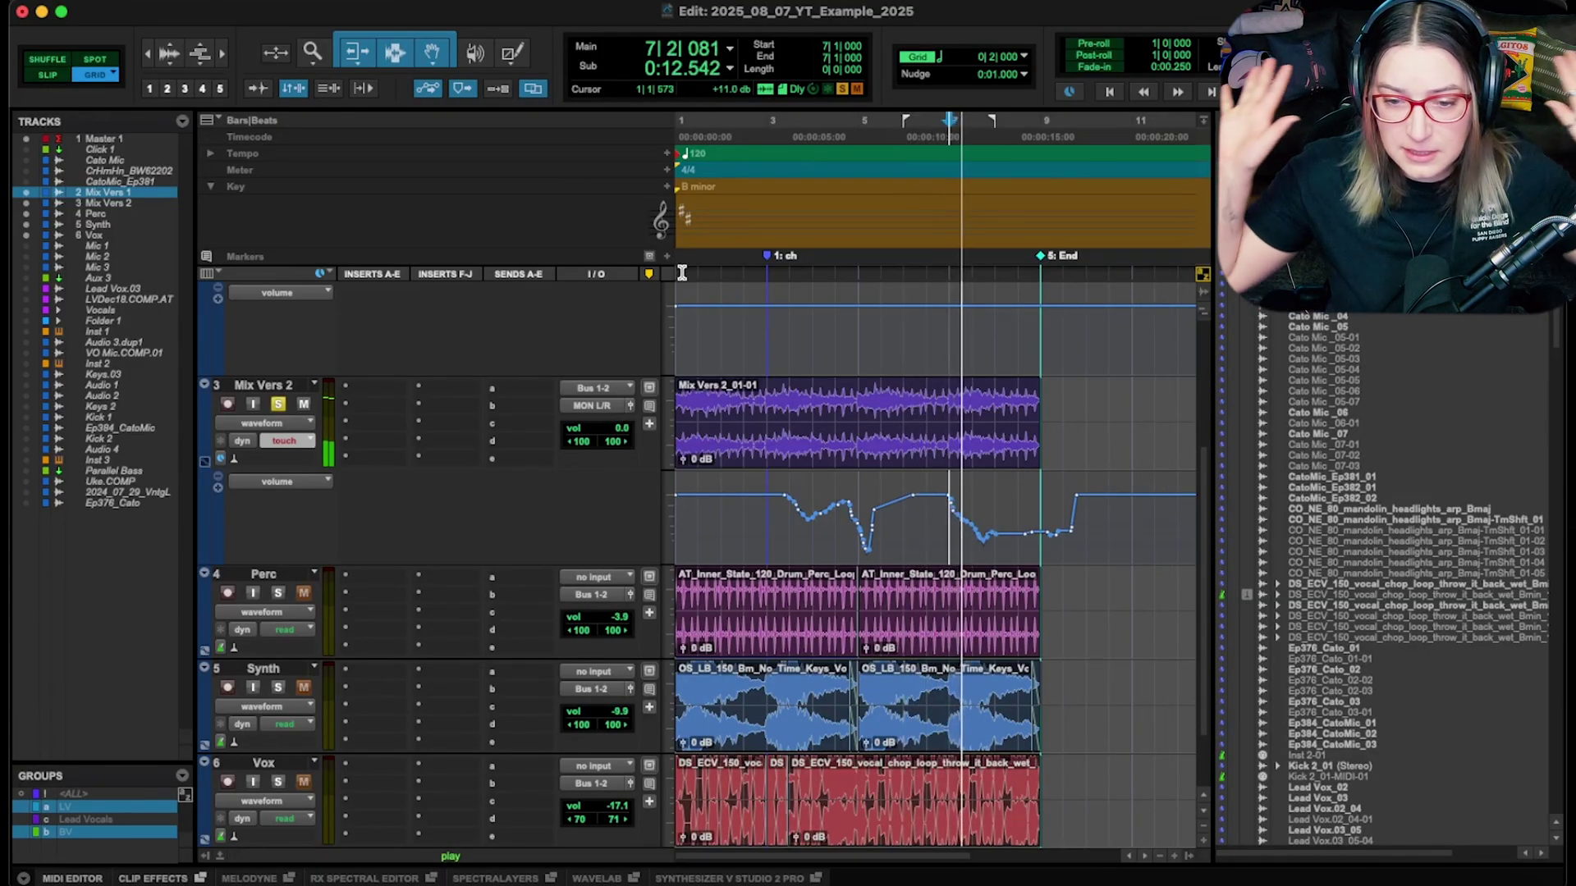
{"action": "key", "text": "space"}
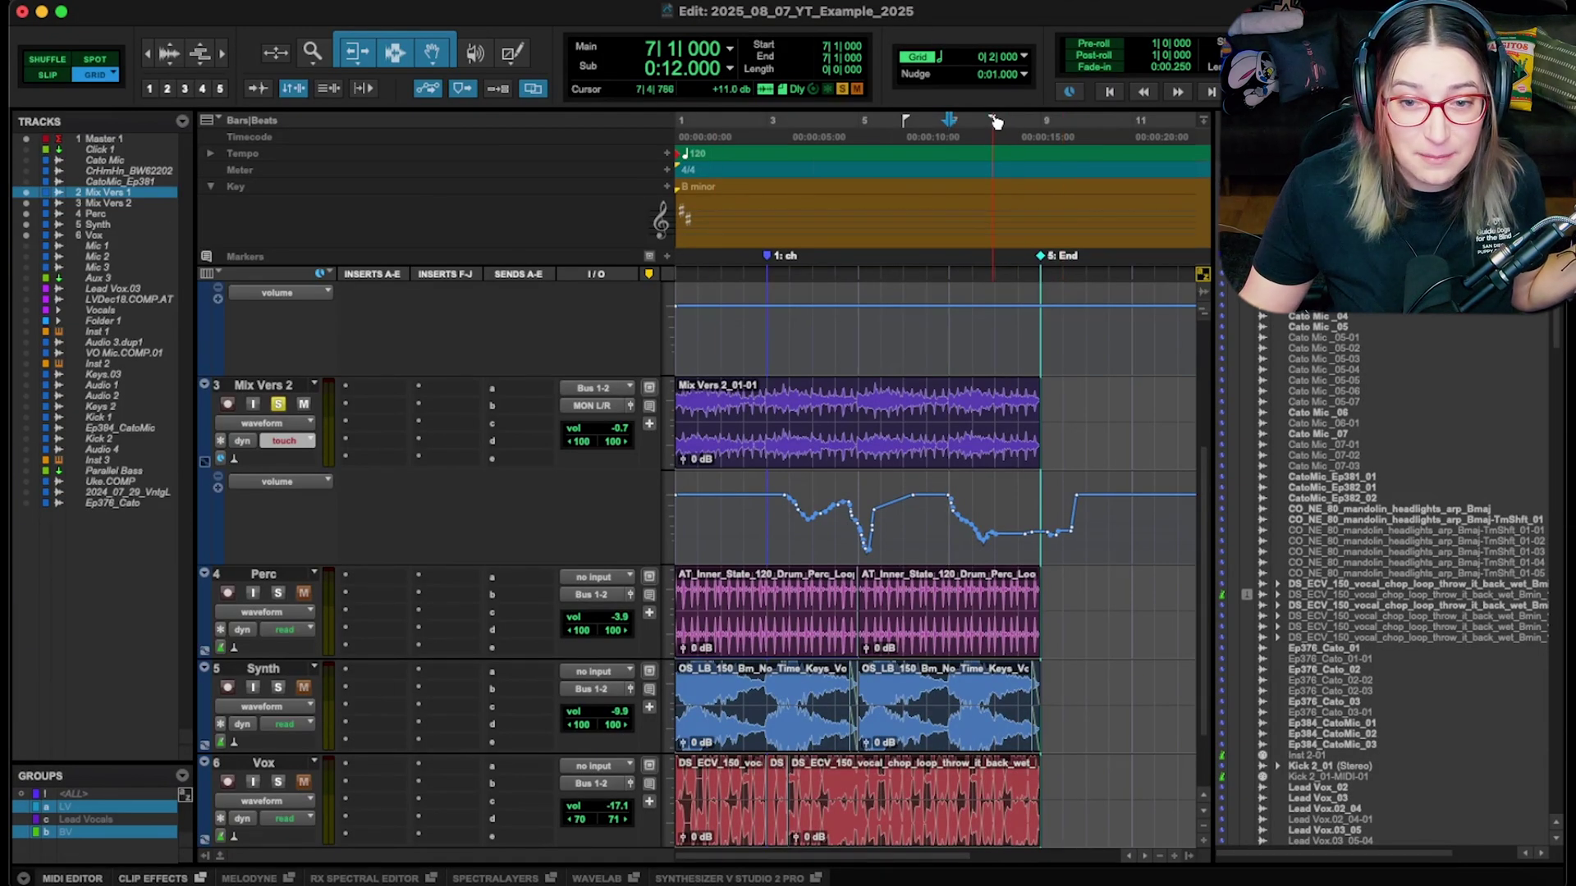
{"action": "left_click_drag", "start_coordinate": [995, 122], "coordinate": [1106, 121]}
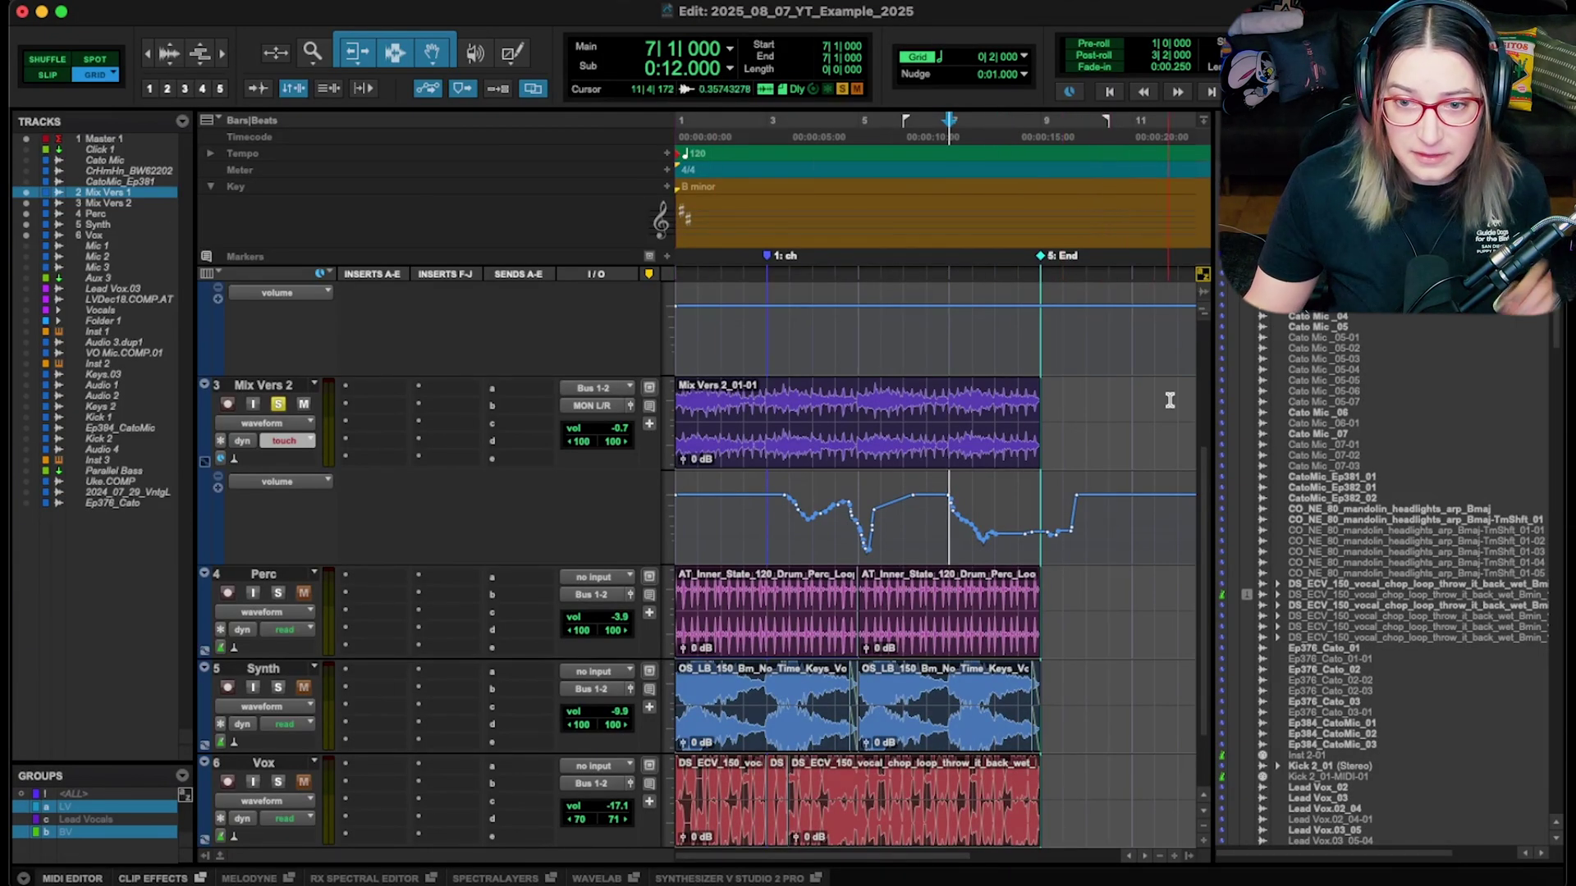
- Write a touch pass lowering Mix Vers 2 to about -19.5 dB, then replay from bar 7
{"action": "key", "text": "space"}
{"action": "left_click_drag", "start_coordinate": [621, 428], "coordinate": [625, 442]}
{"action": "key", "text": "space"}
{"action": "key", "text": "space"}
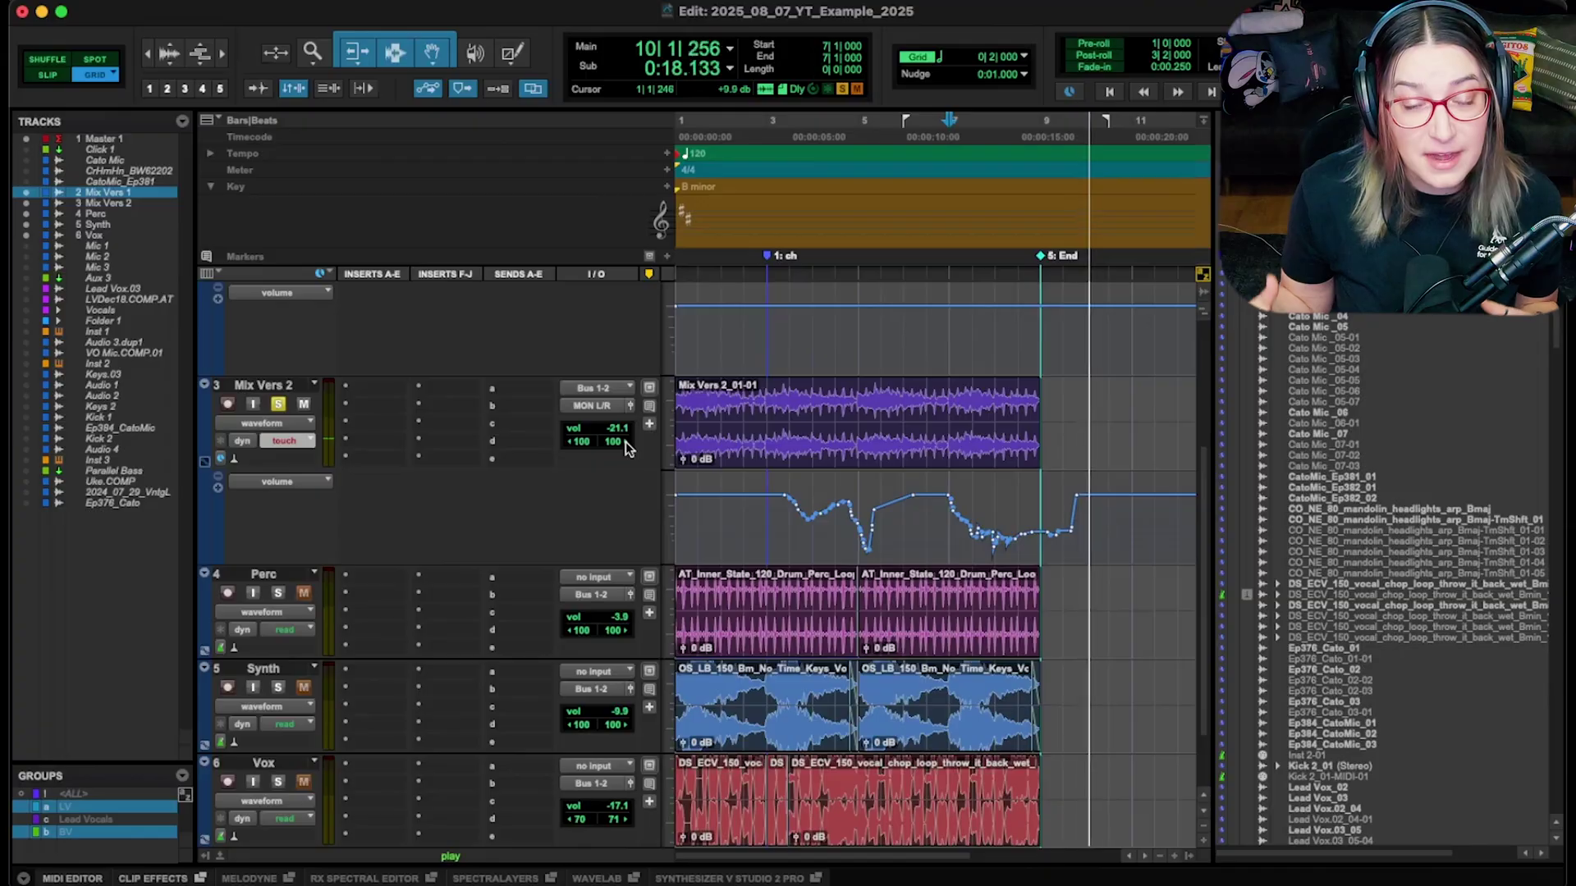
{"action": "key", "text": "space"}
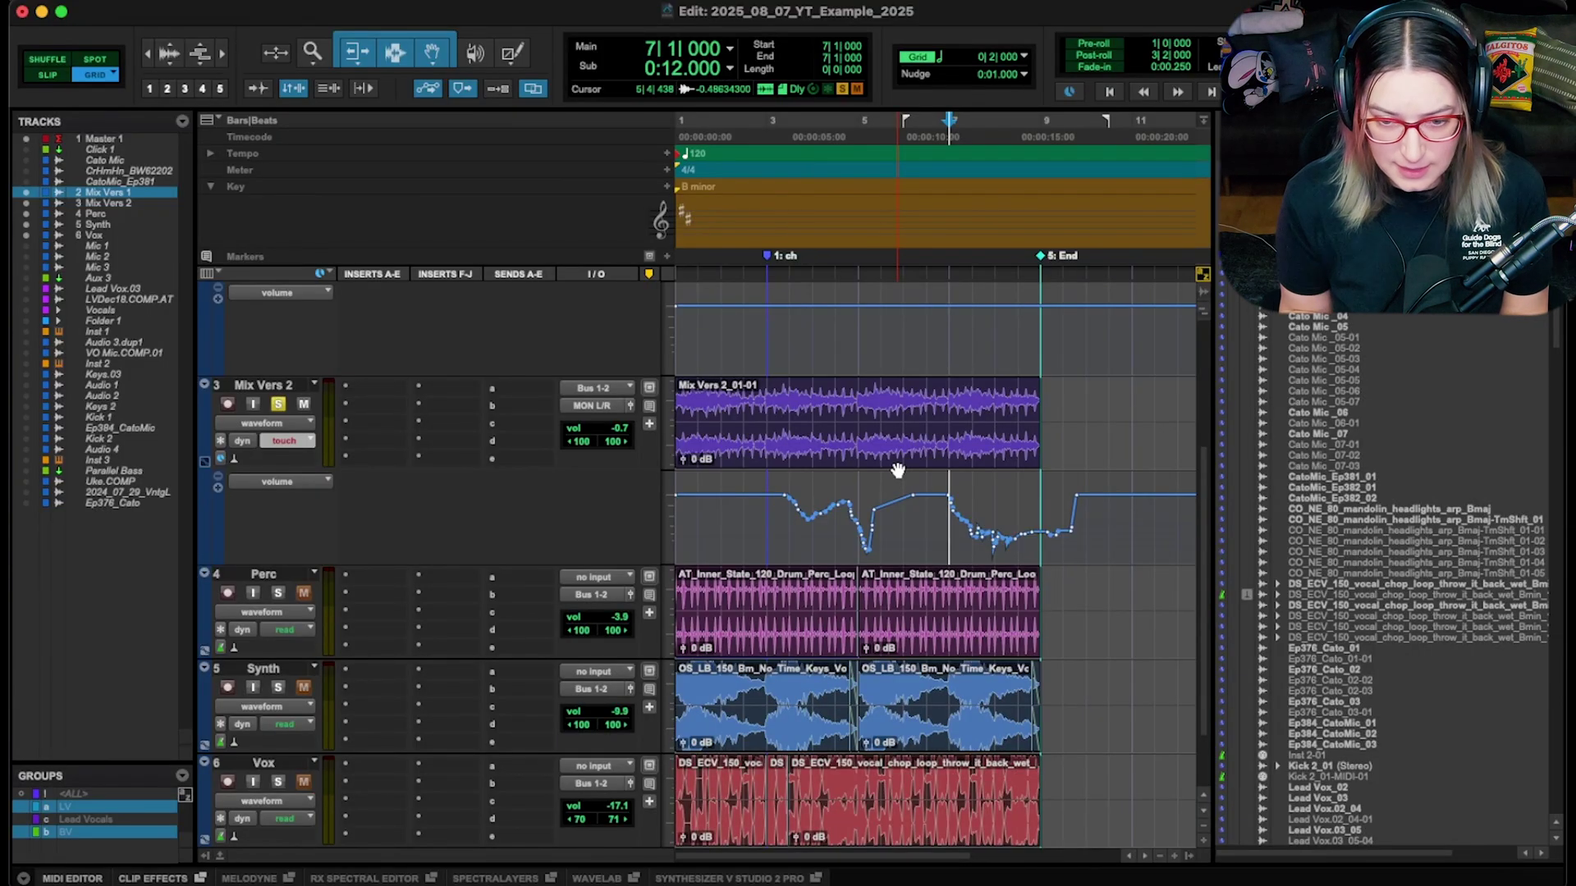
{"action": "key", "text": "space"}
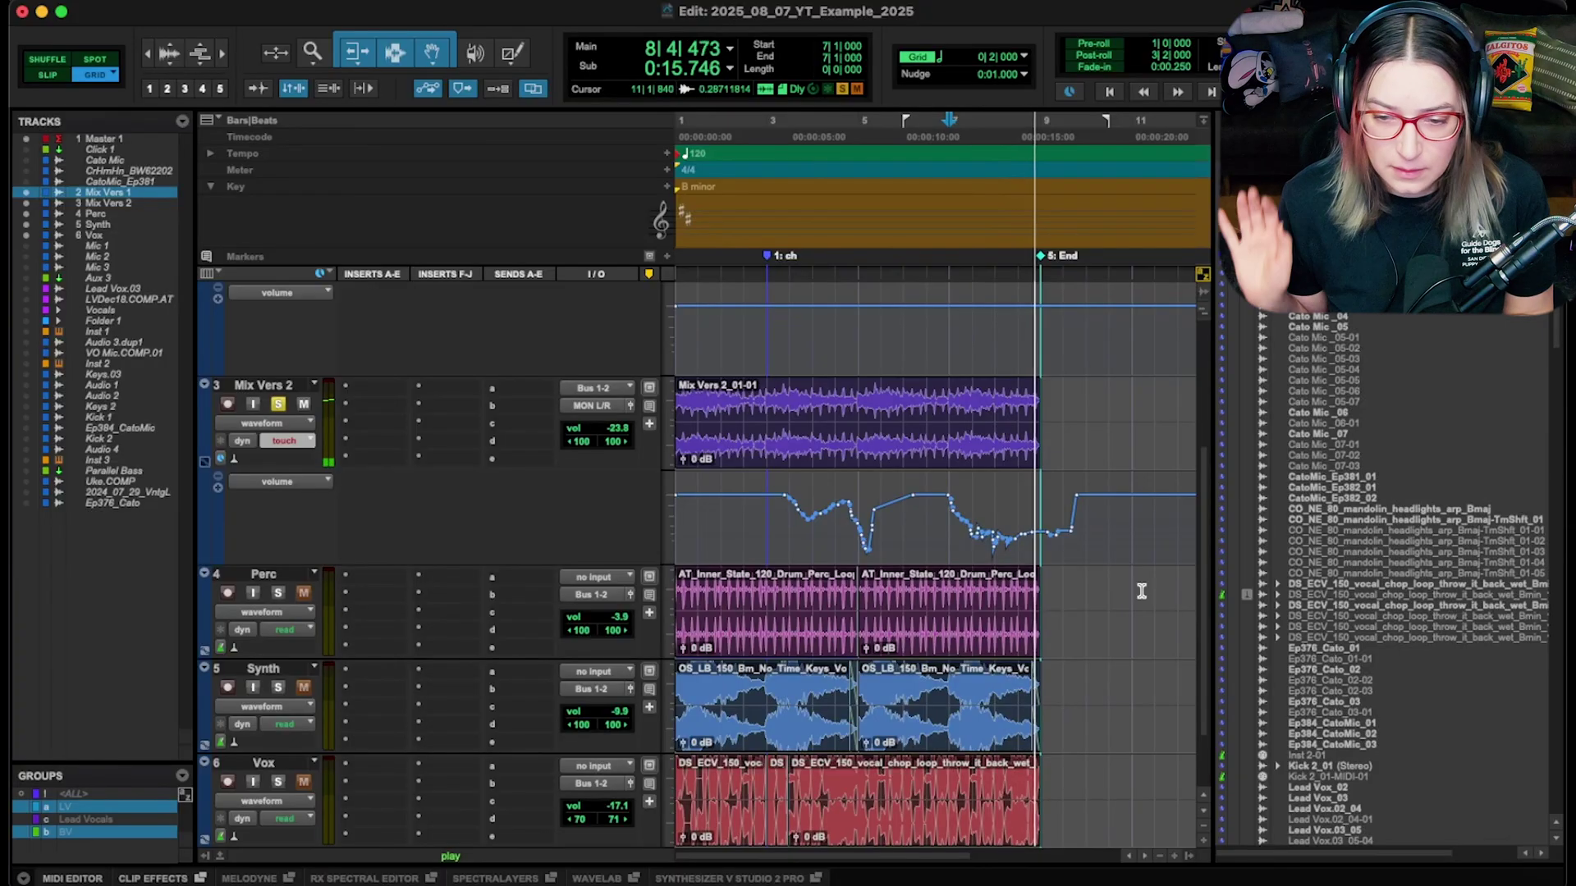
- Enable Insertion Follows Playback and play from bar 7, leaving the edit point at 8|4|459
{"action": "key", "text": "space"}
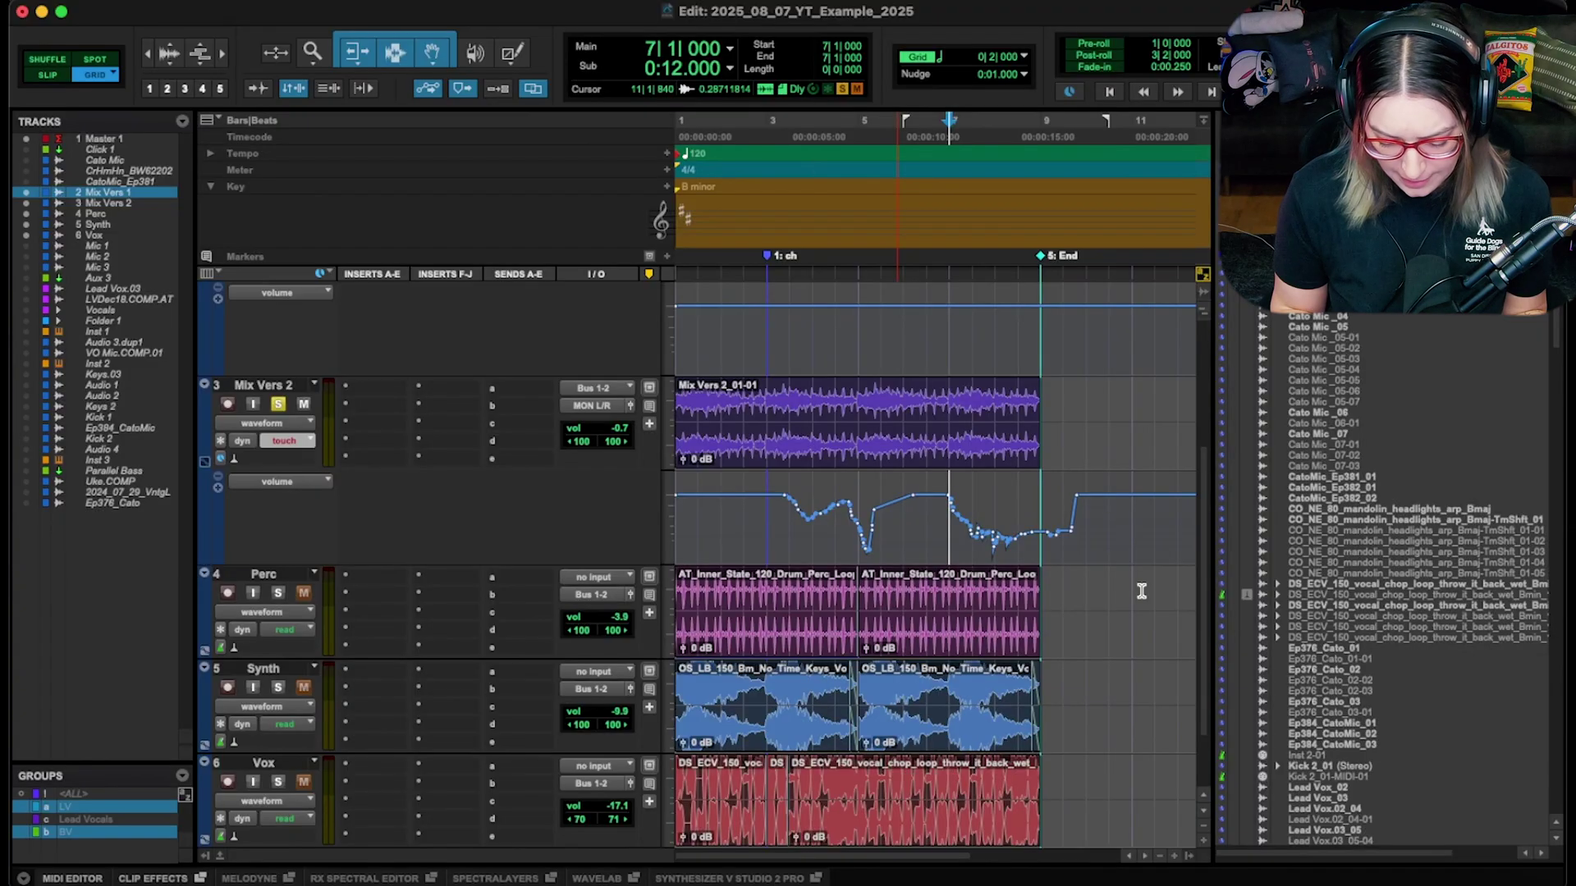
{"action": "key", "text": "n"}
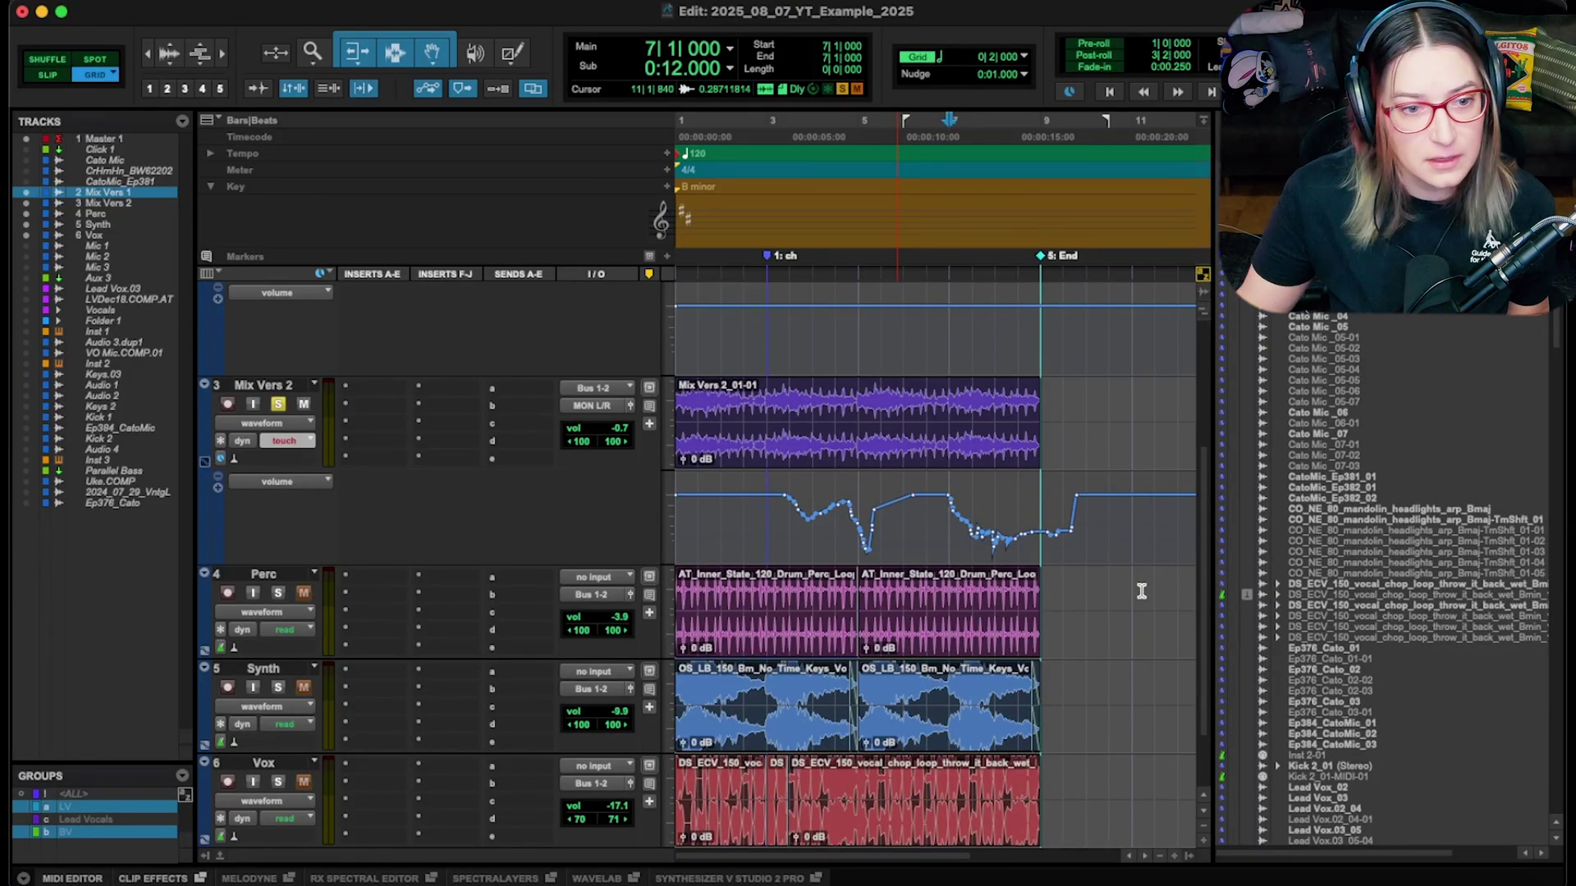
{"action": "left_click", "coordinate": [362, 91]}
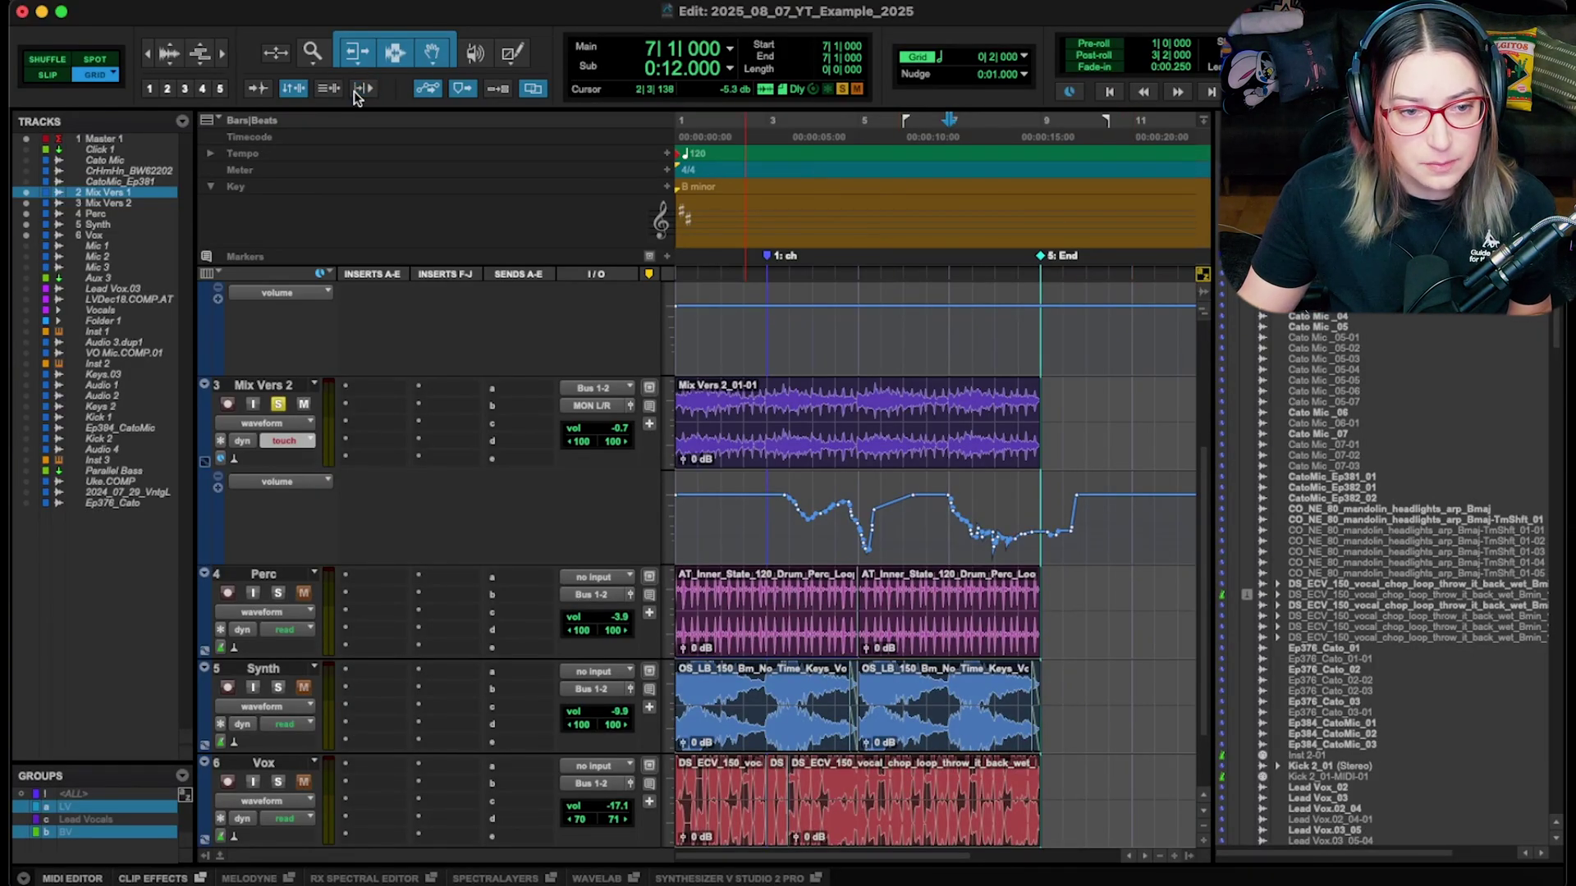
{"action": "left_click", "coordinate": [361, 90]}
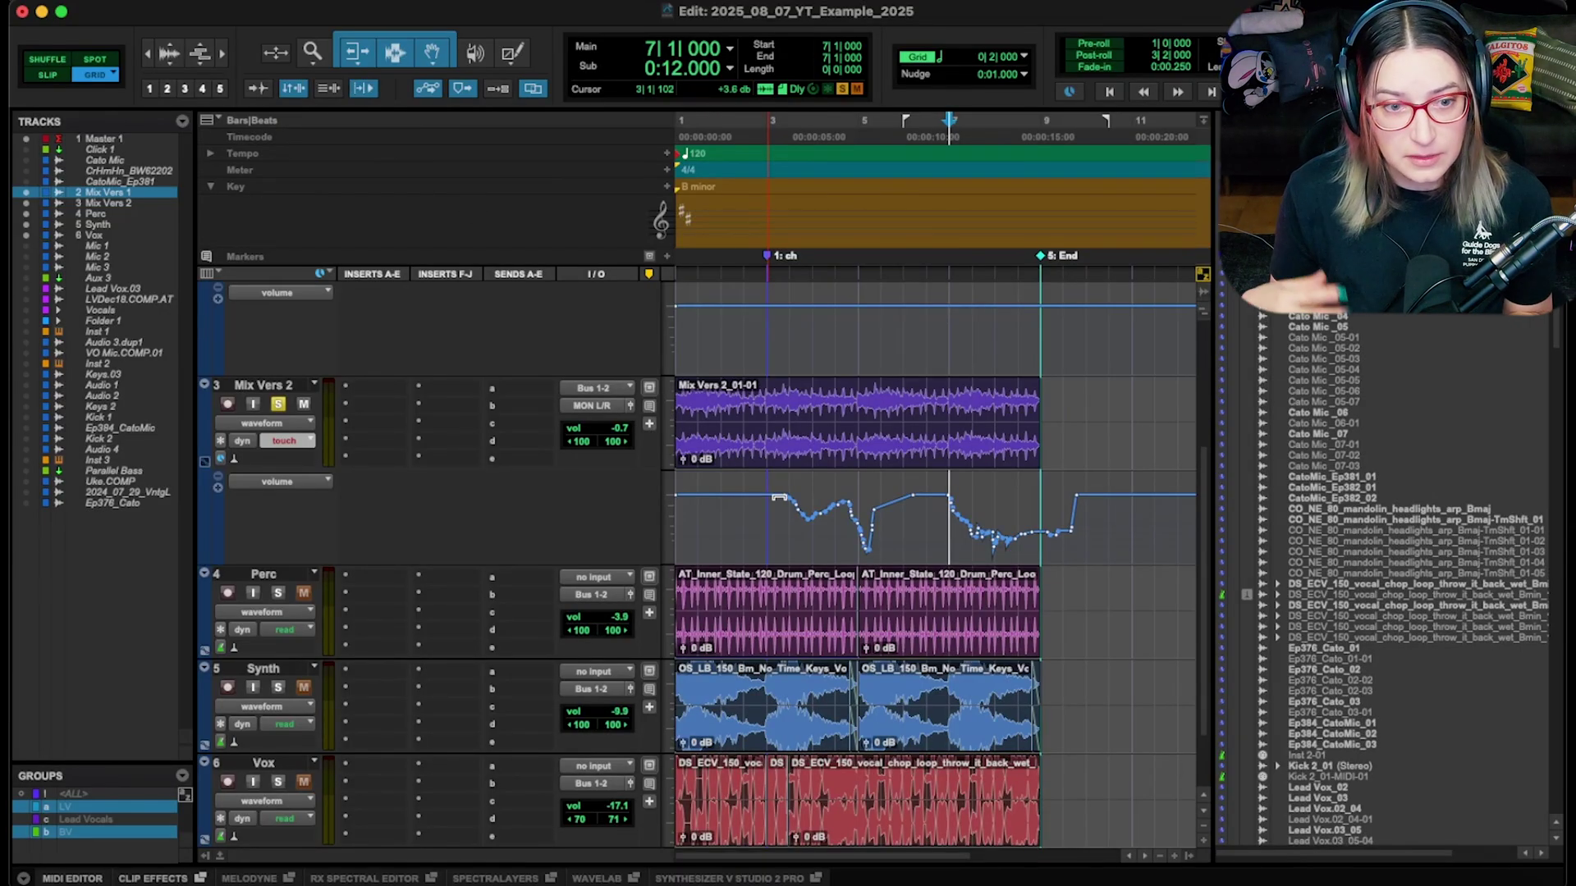
{"action": "key", "text": "space"}
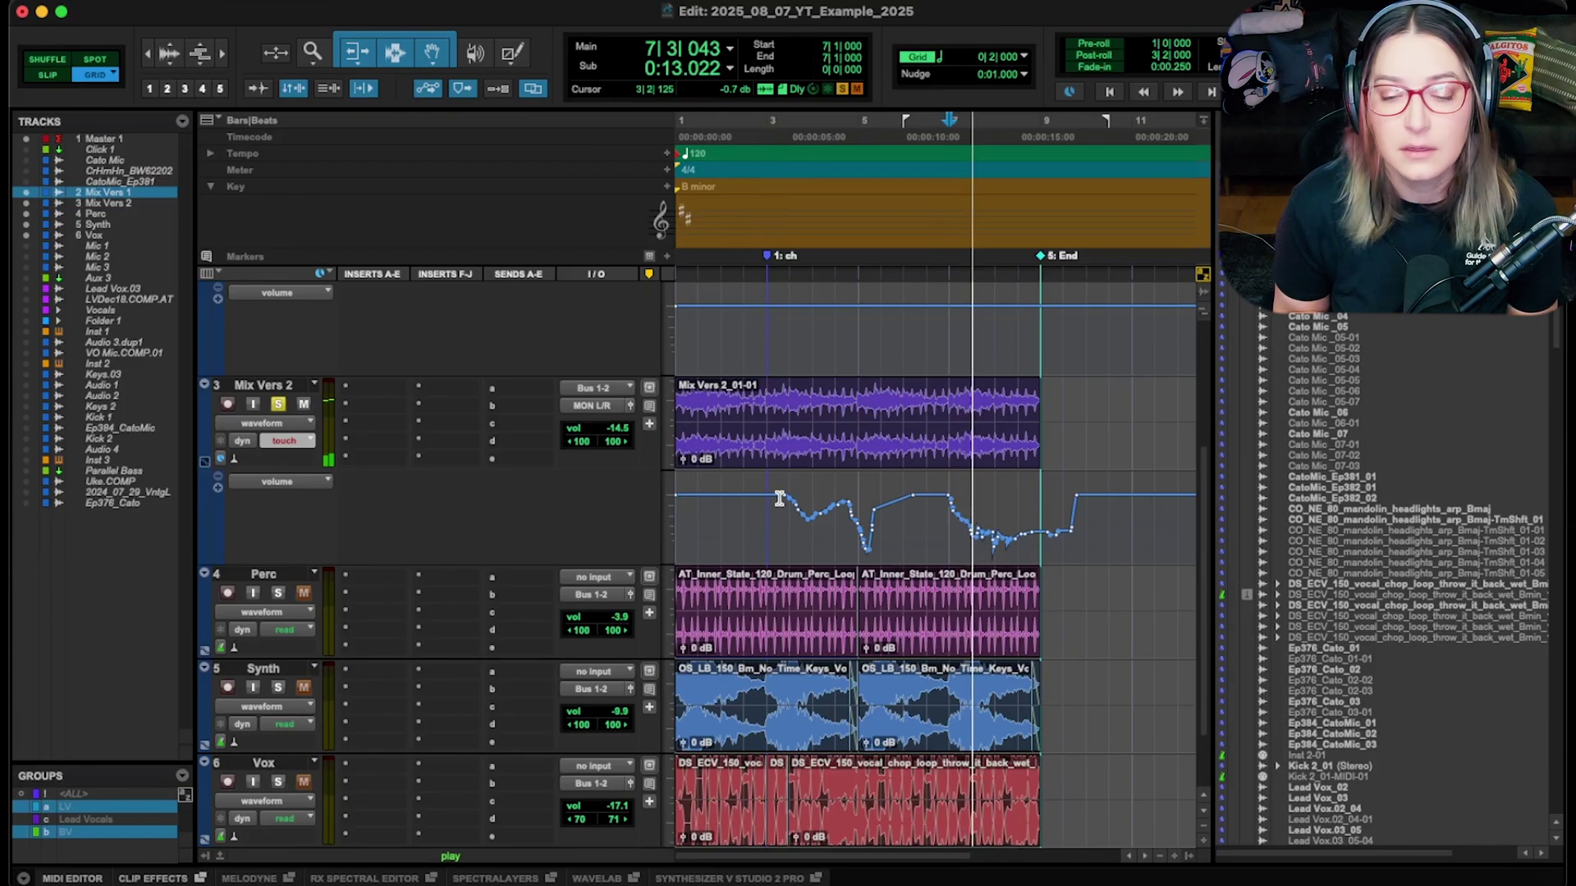
{"action": "key", "text": "space"}
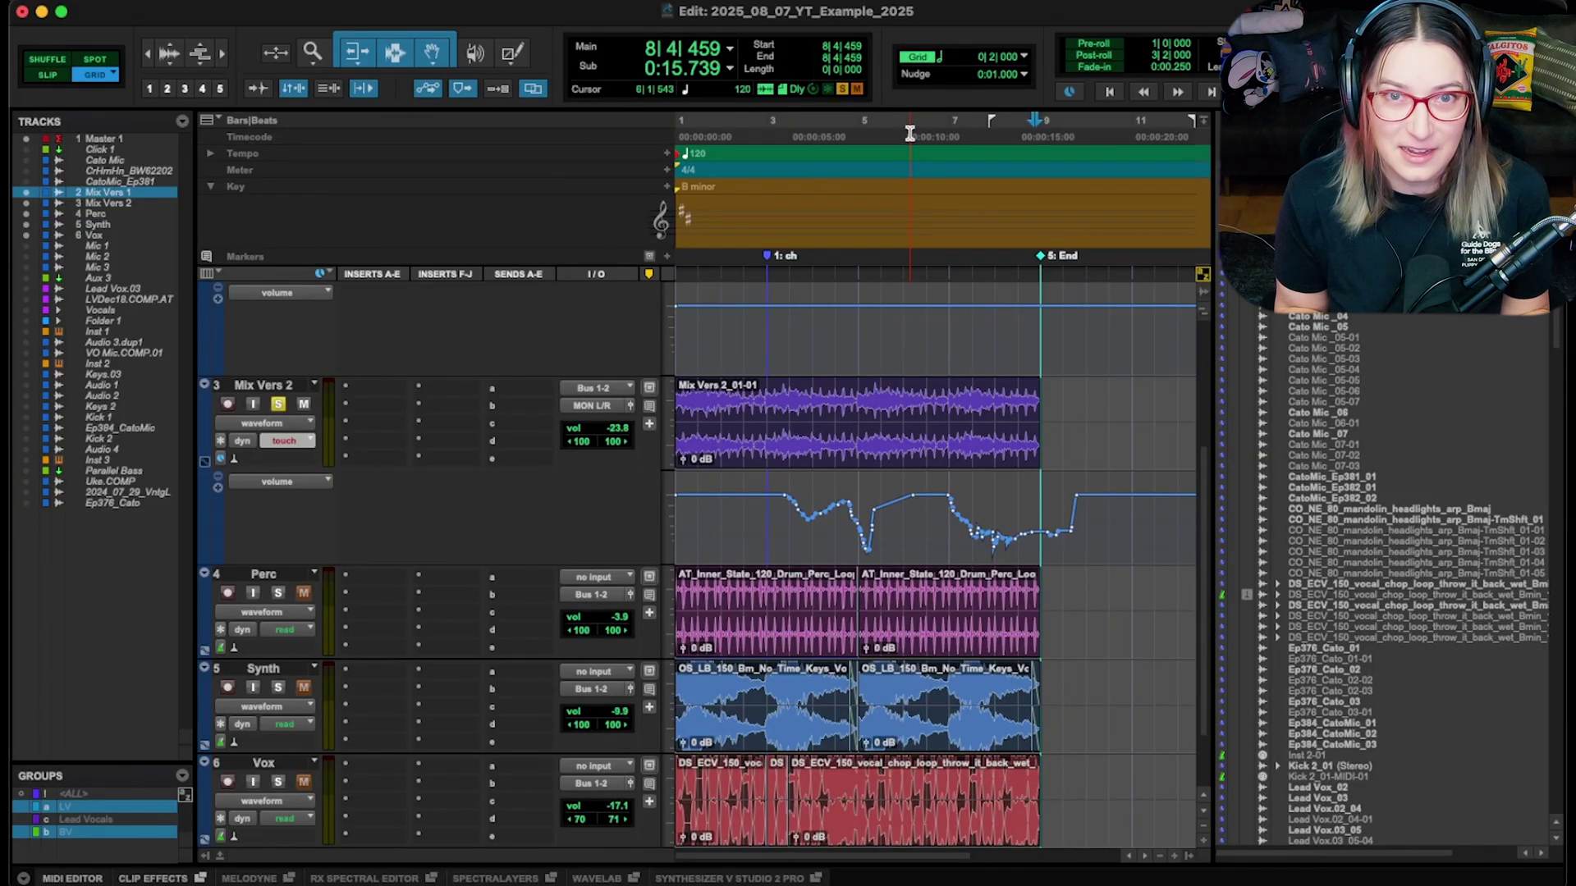
{"action": "left_click", "coordinate": [1035, 511]}
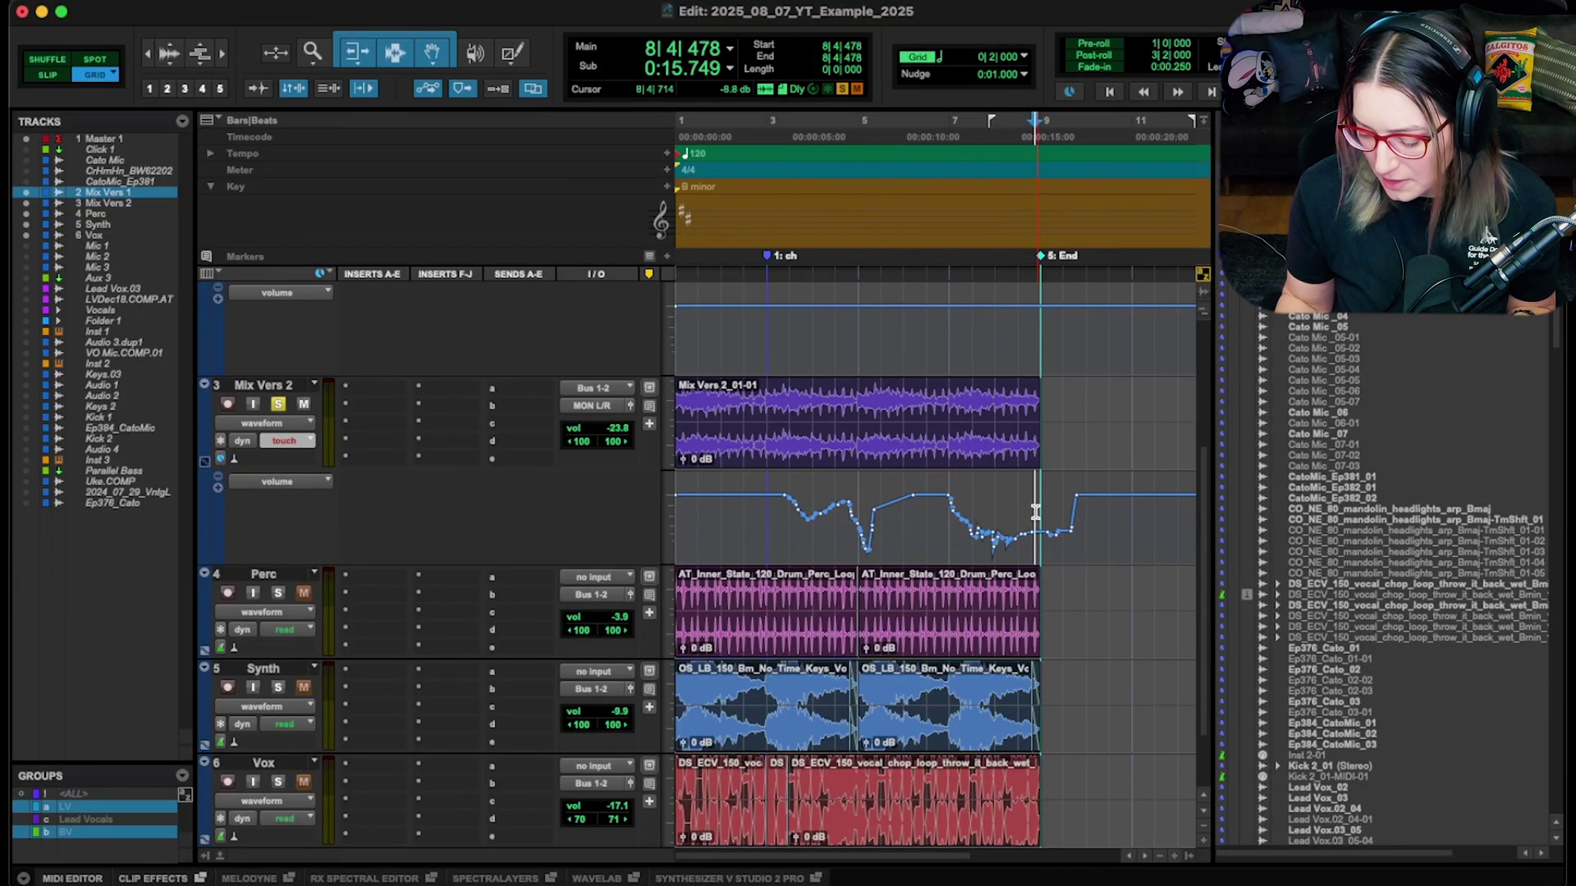
- Play from bar 9 with a fast forward, stop at 16|2|872, then return to bar 7
{"action": "key", "text": "KP_1"}
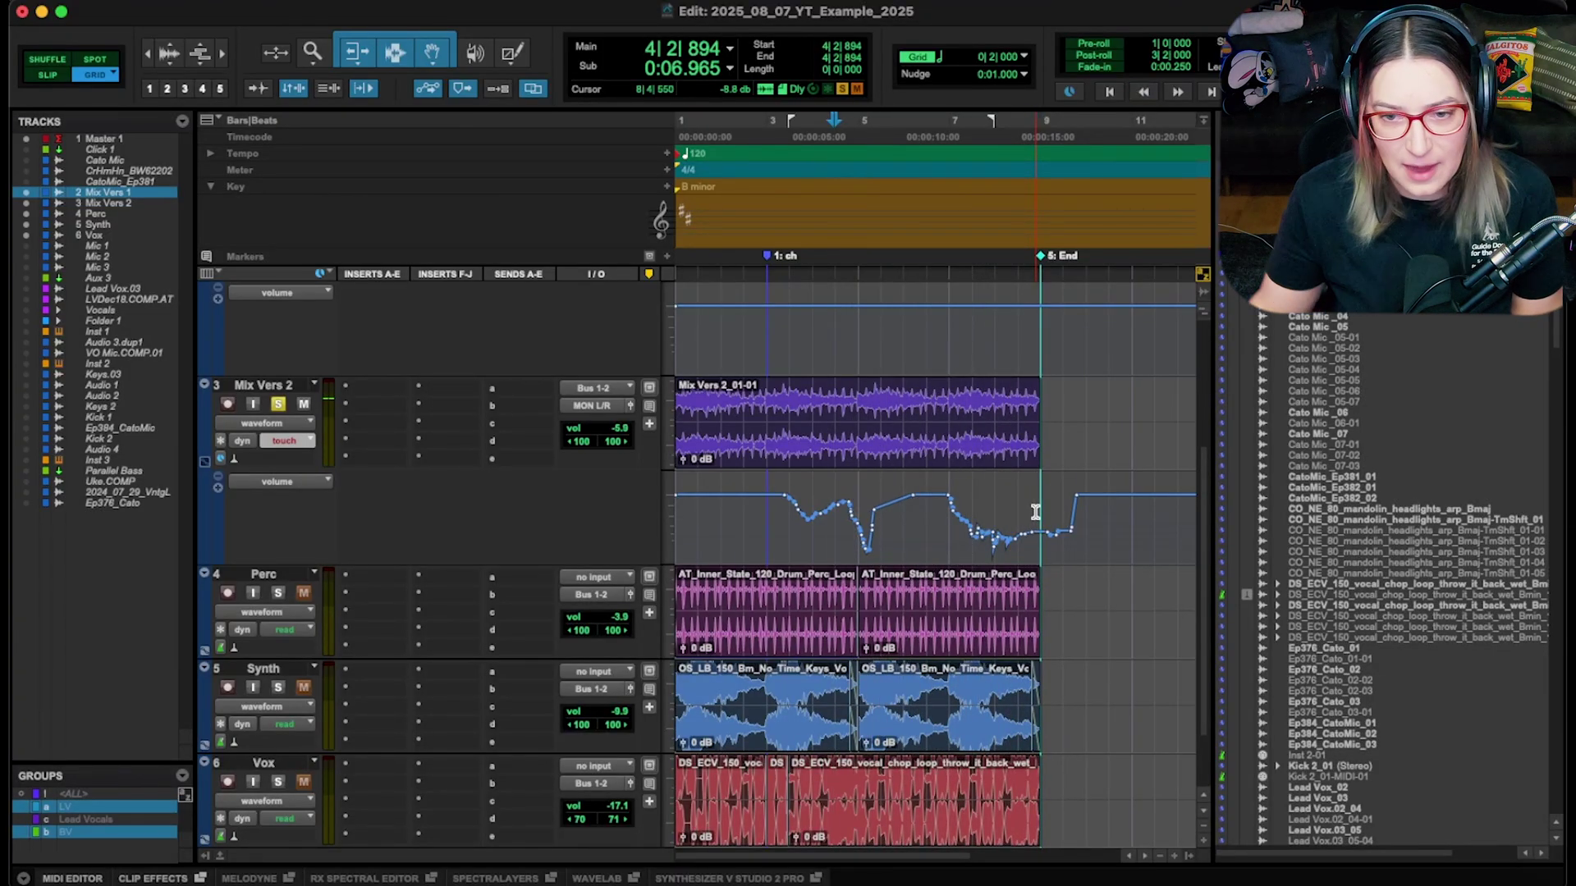
{"action": "left_click", "coordinate": [1043, 538]}
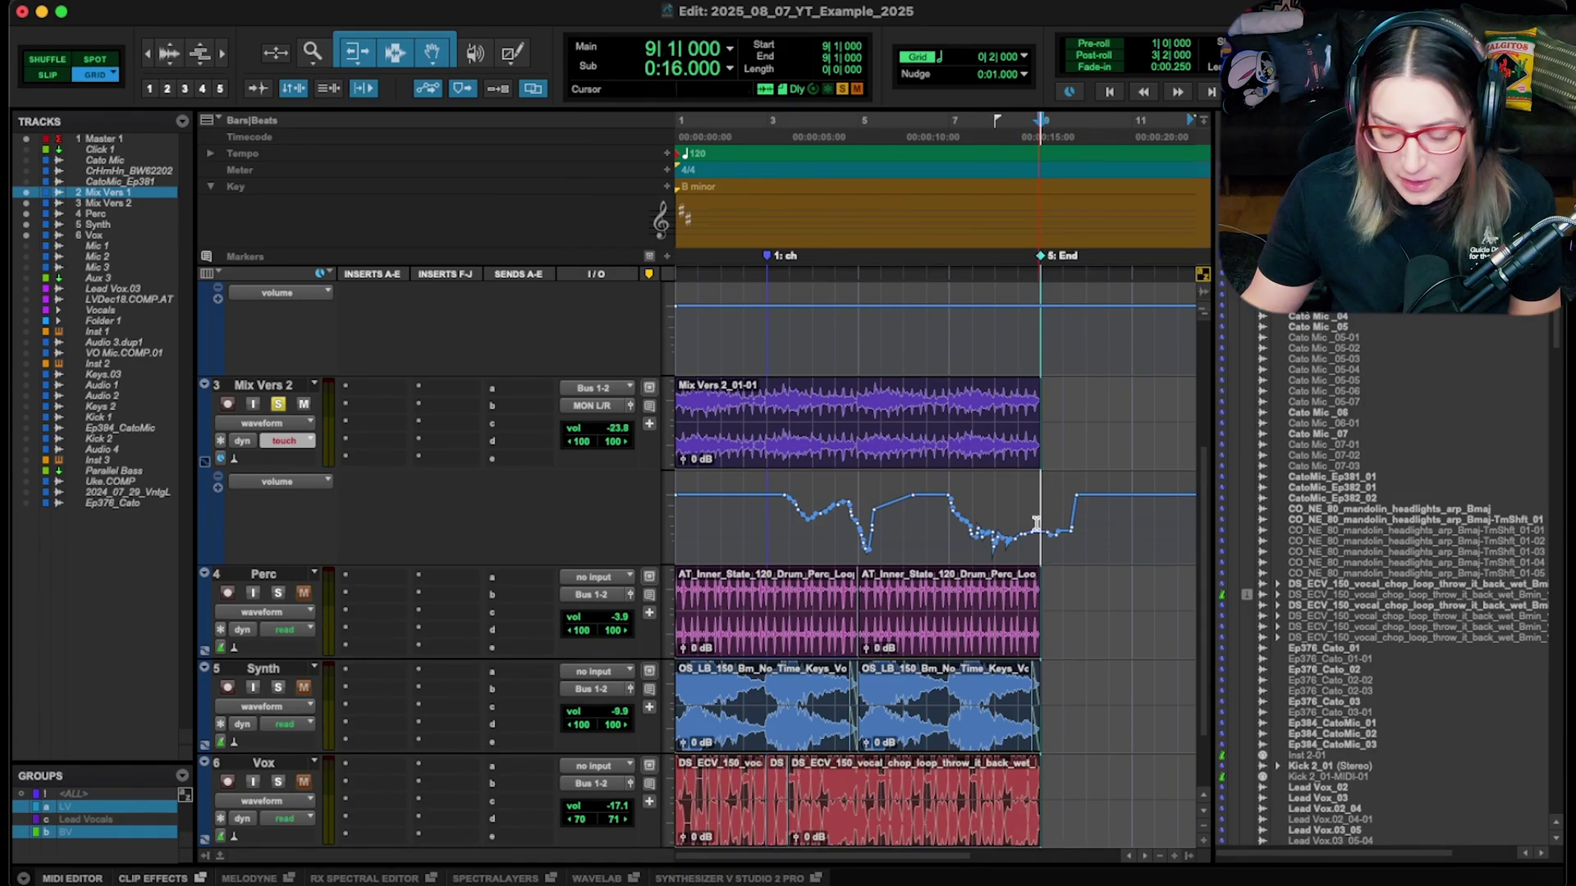
{"action": "key", "text": "space"}
{"action": "key", "text": "KP_2"}
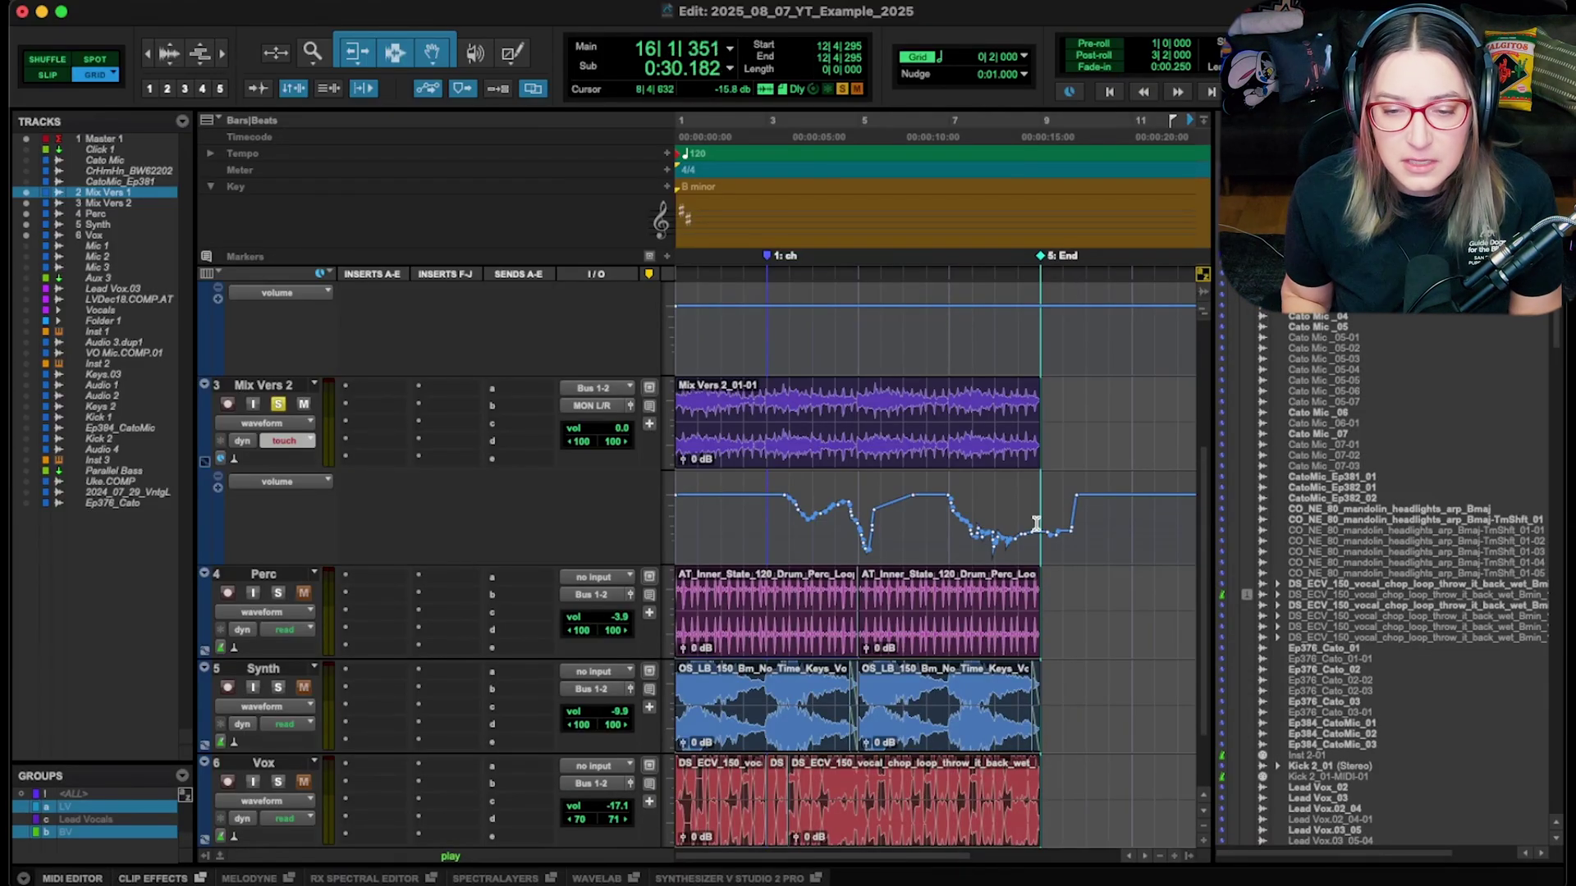
{"action": "key", "text": "space"}
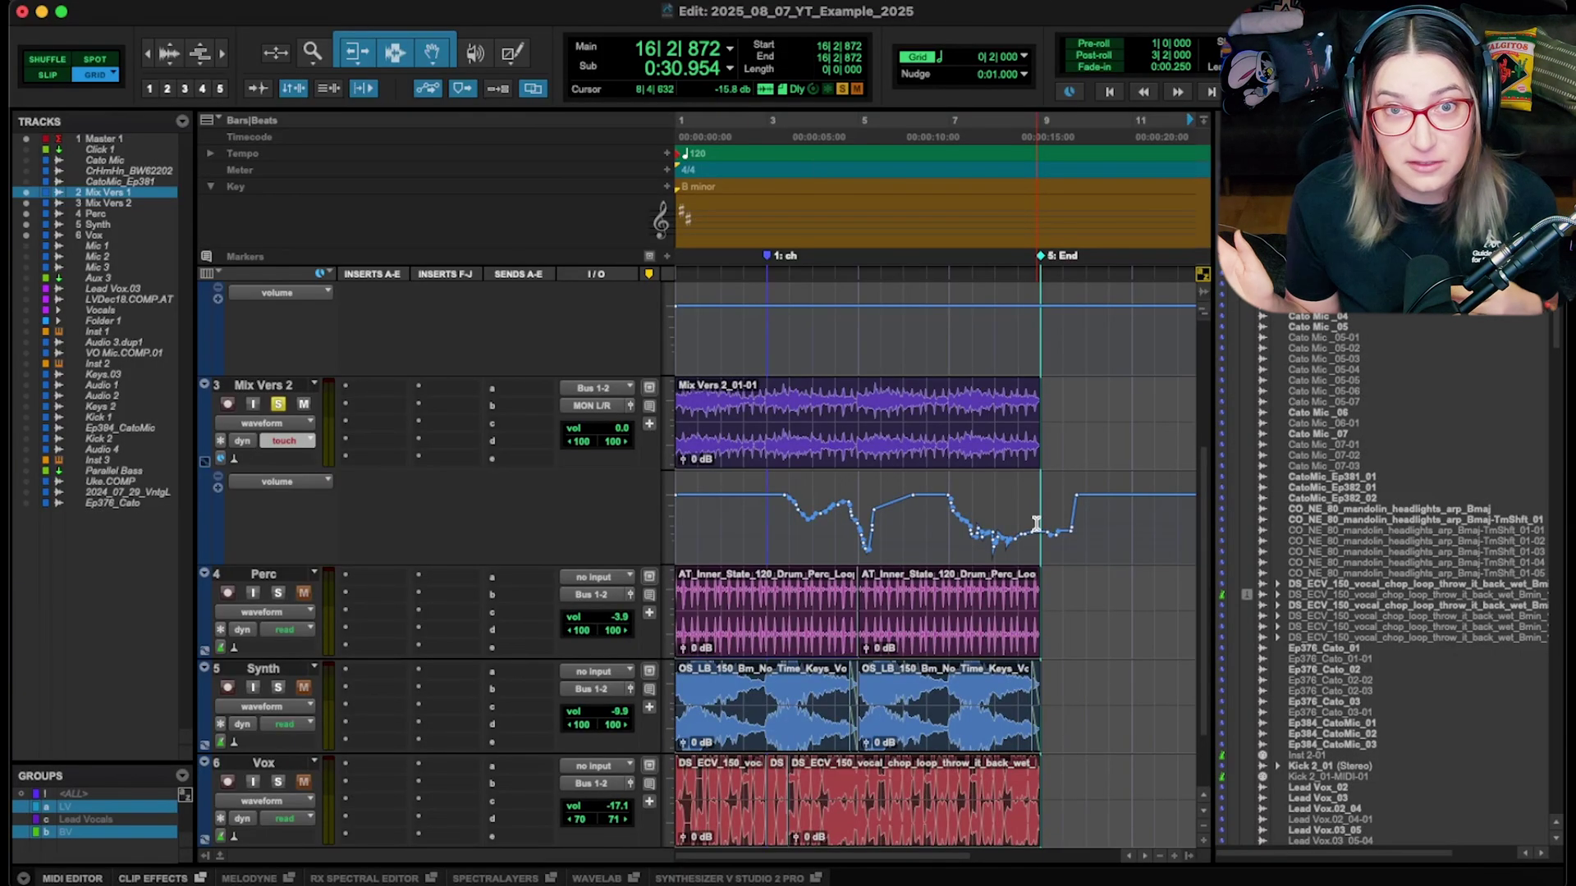
{"action": "left_click", "coordinate": [941, 523]}
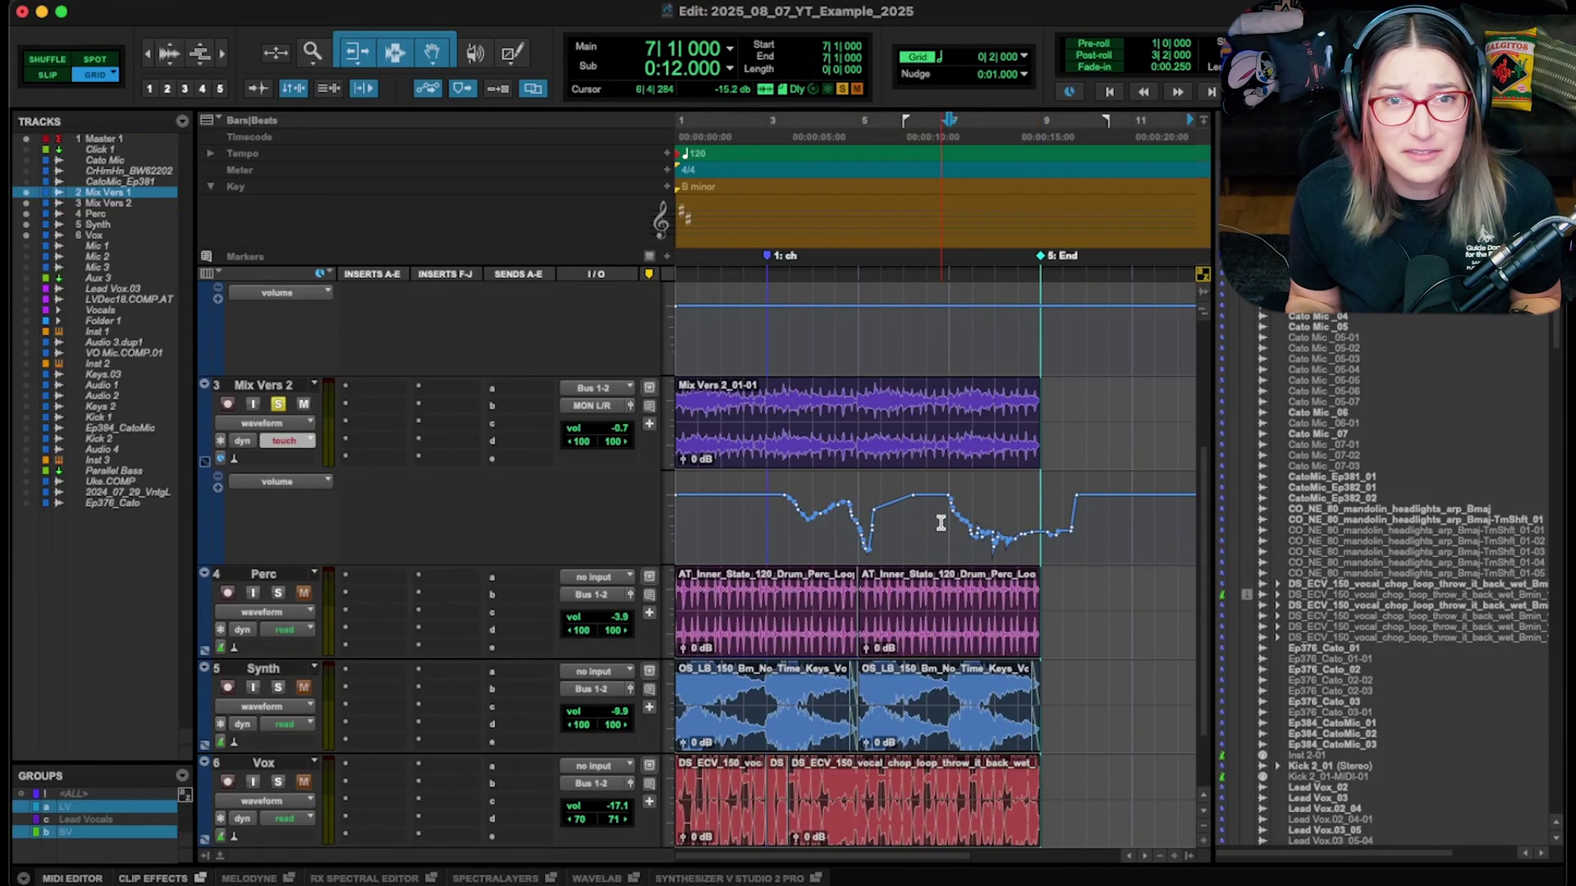